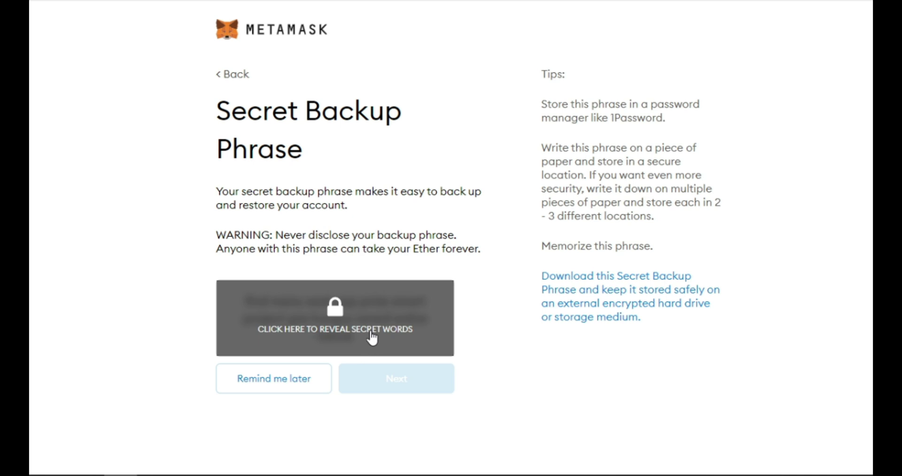
# Step: Reveal the secret backup phrase and copy it into Notepad for safekeeping
pyautogui.click(390, 329)
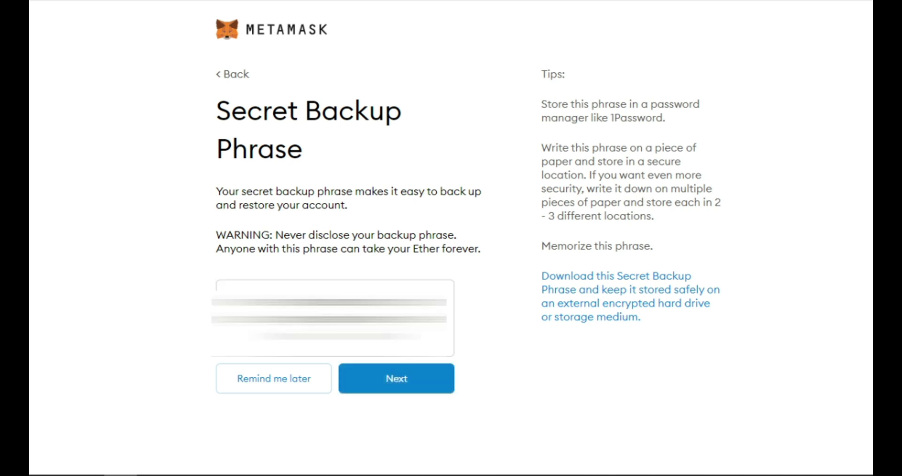
pyautogui.moveTo(418, 338); pyautogui.dragTo(213, 294)
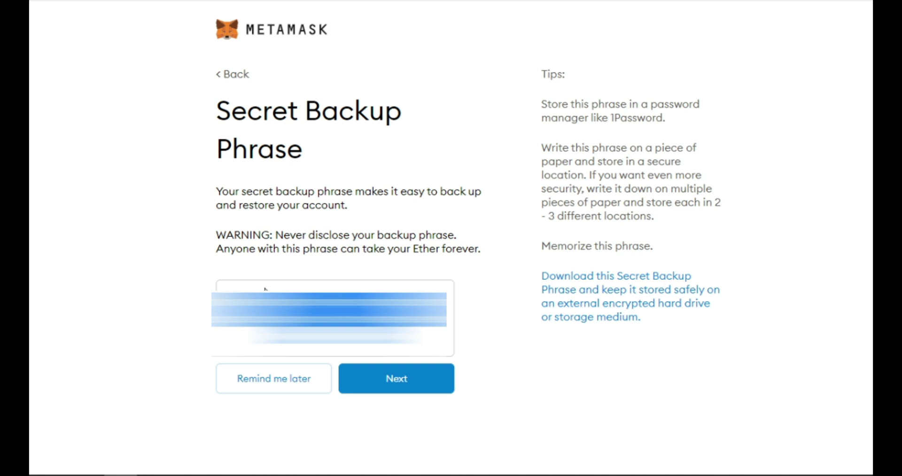
pyautogui.rightClick(278, 298)
pyautogui.click(306, 309)
pyautogui.press('super')
pyautogui.write('note')
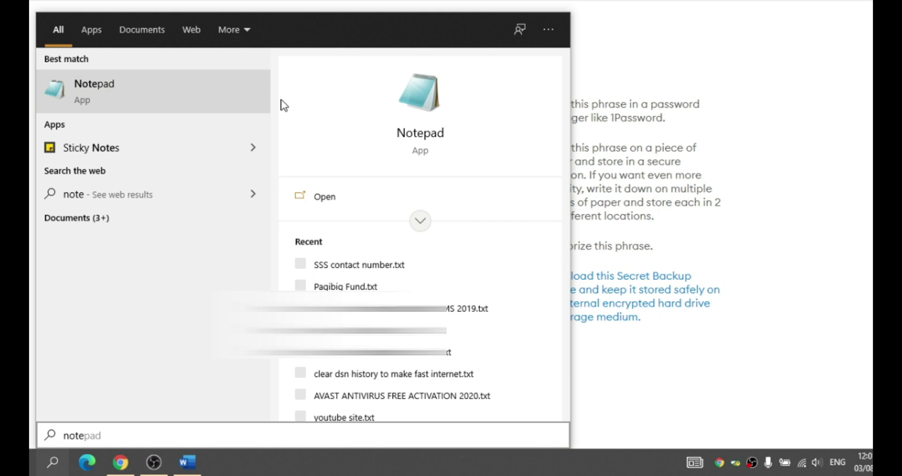
pyautogui.click(399, 128)
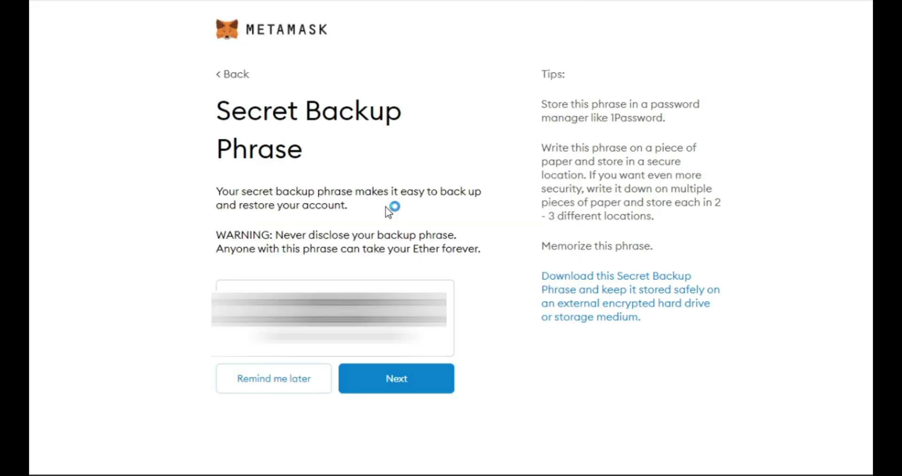
pyautogui.hotkey('alt', 'Tab')
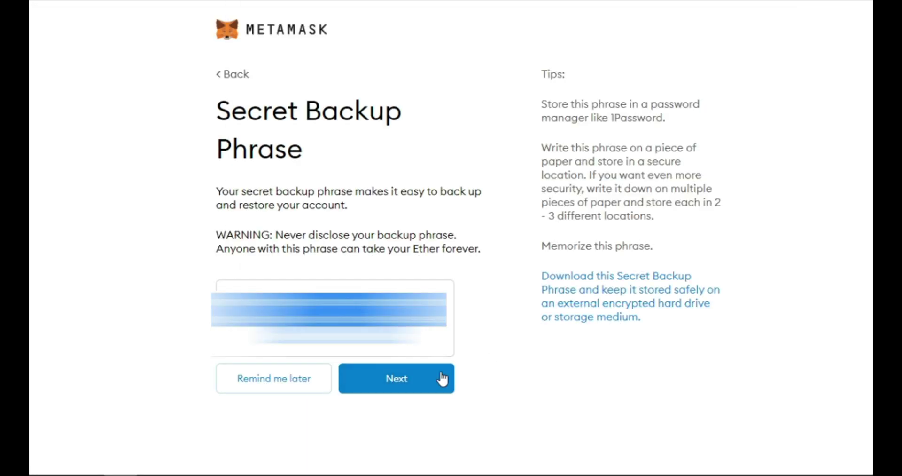
# Step: Confirm the backup phrase word order, finish setup, and dismiss the What's new notice
pyautogui.click(441, 376)
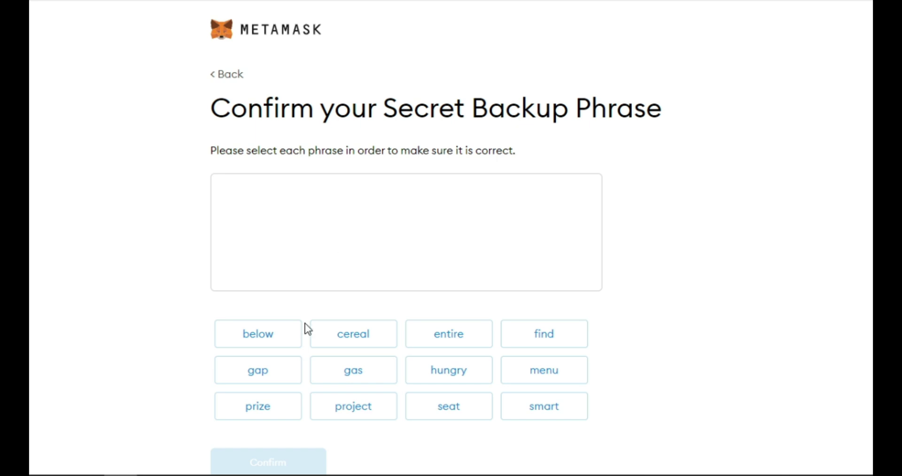
pyautogui.moveTo(188, 470)
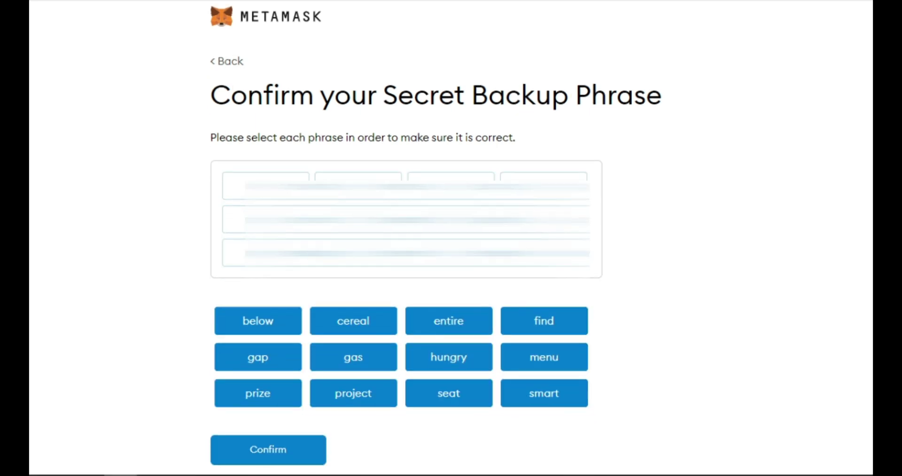
pyautogui.click(286, 443)
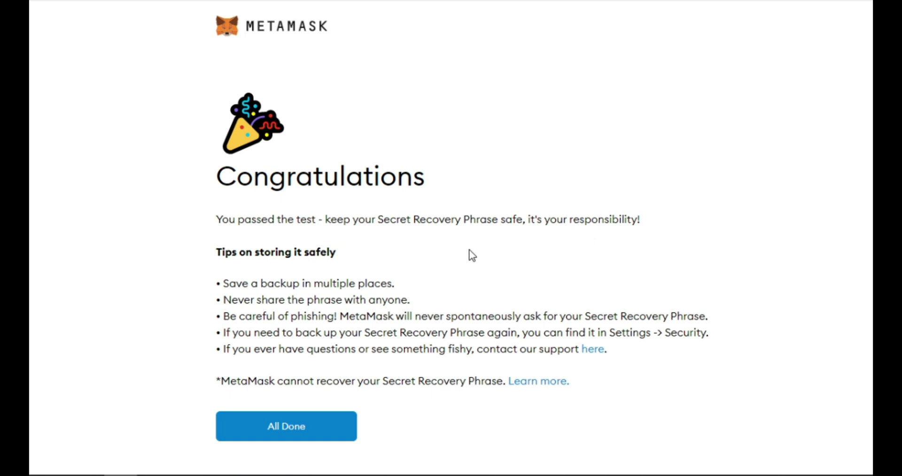
pyautogui.click(298, 425)
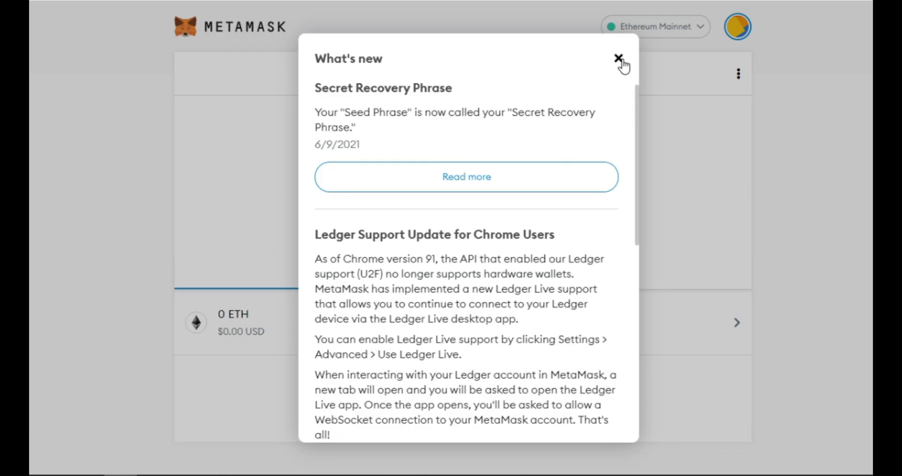
pyautogui.click(621, 60)
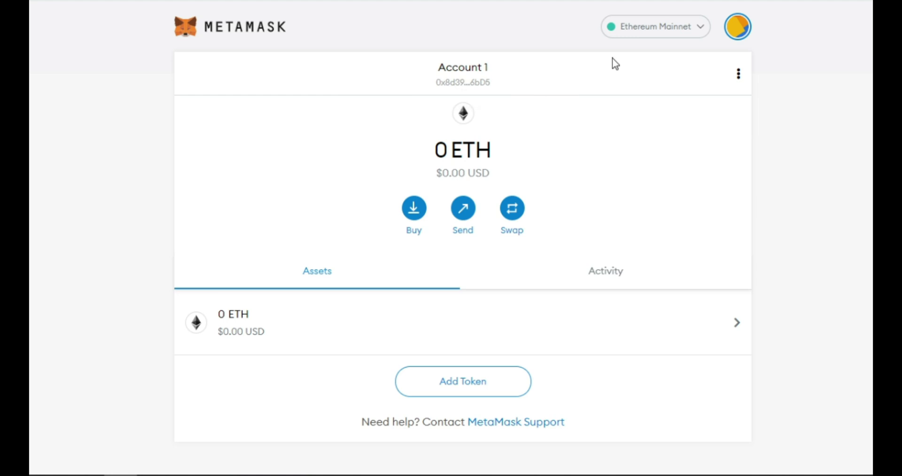
# Step: From MetaMask's network list, choose Custom RPC to open the empty New Network form
pyautogui.click(709, 3)
pyautogui.click(680, 69)
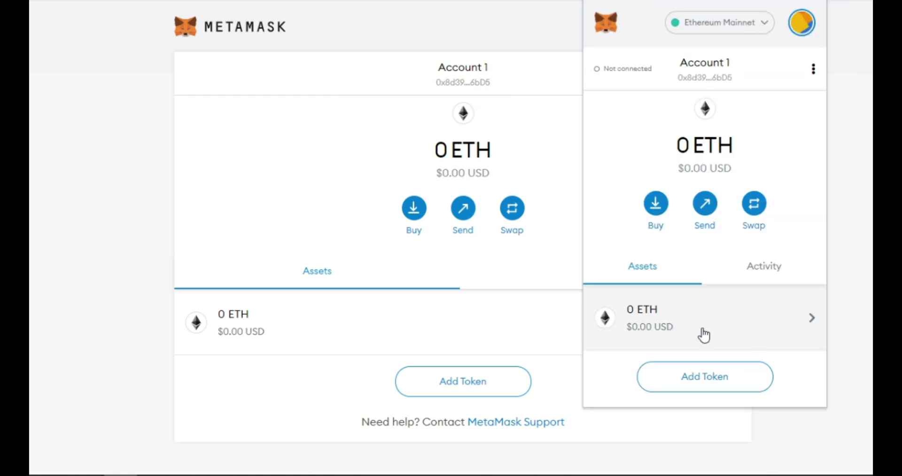
pyautogui.click(822, 4)
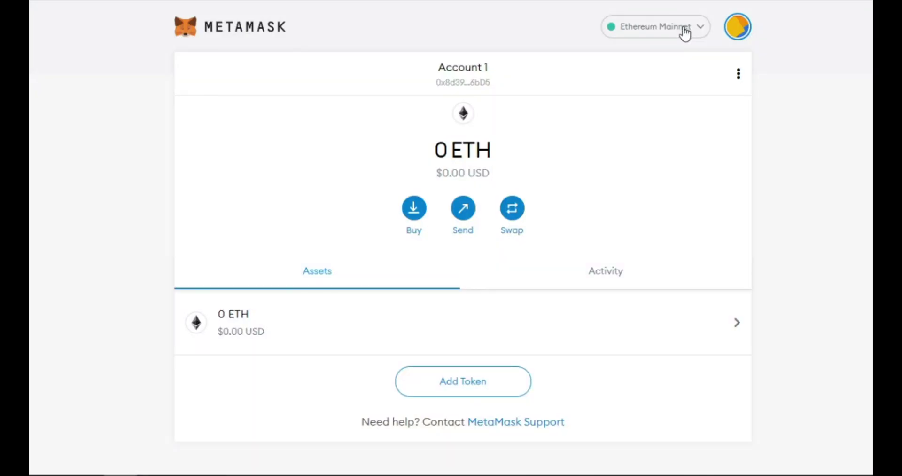
pyautogui.click(685, 32)
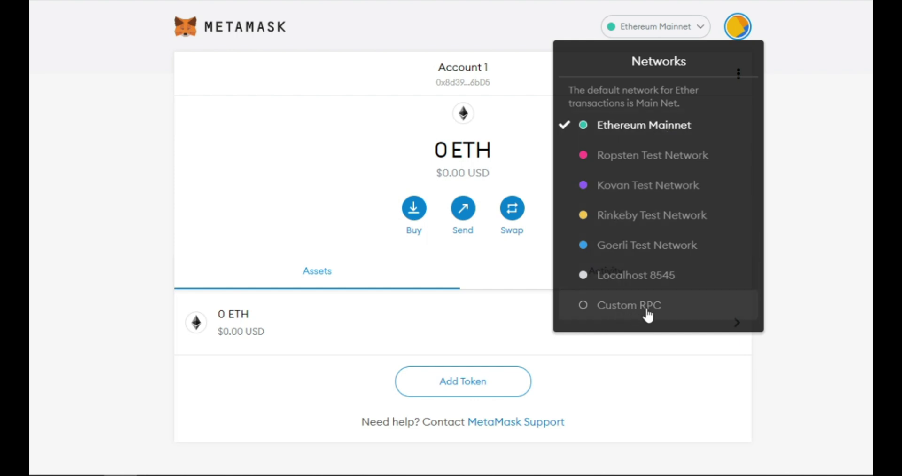
pyautogui.click(663, 306)
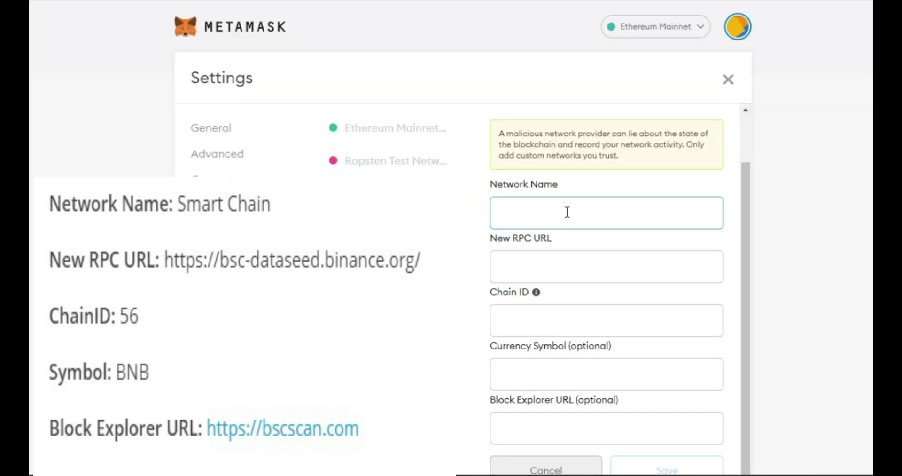
pyautogui.write('Smart Chain')
pyautogui.click(545, 259)
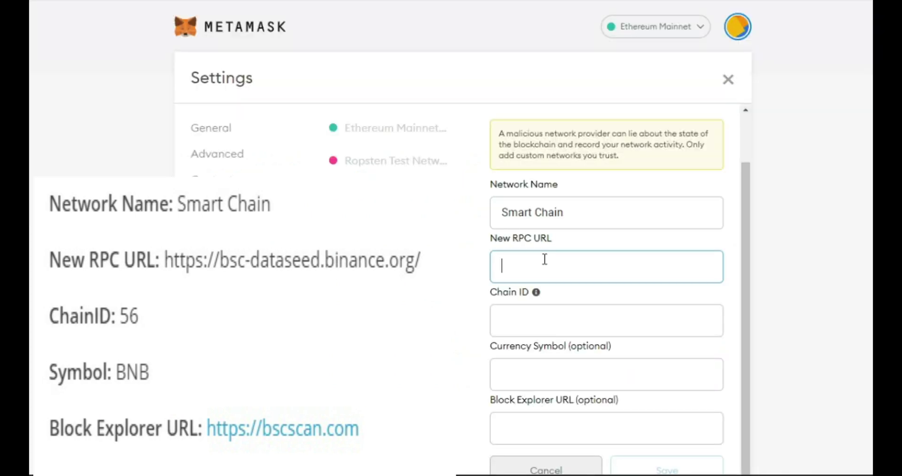
pyautogui.write('https://bsc-dataseed.binance.org/')
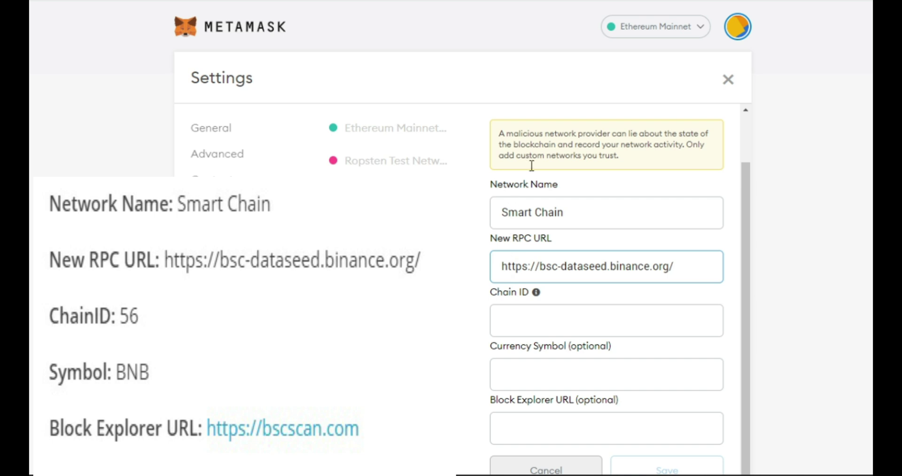
pyautogui.click(568, 320)
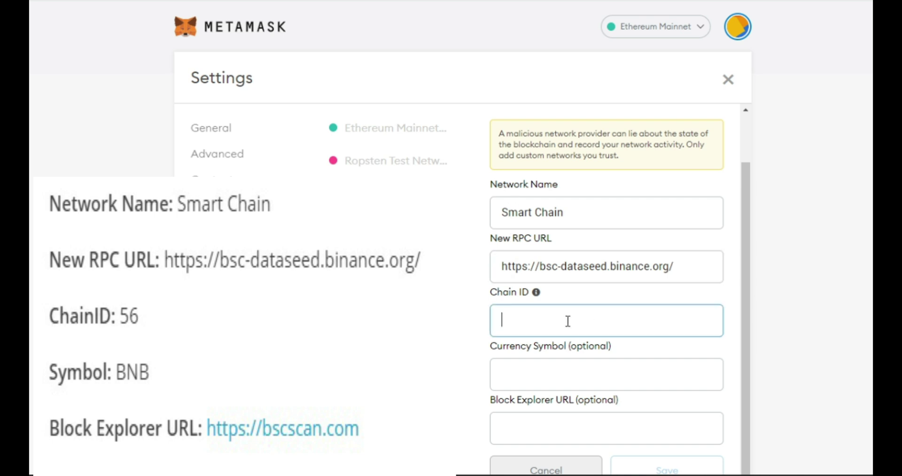
pyautogui.write('56')
# Step: Add symbol BNB and the bscscan explorer URL, save the network, and reopen MetaMask
pyautogui.click(639, 360)
pyautogui.write('BNB')
pyautogui.press('Tab')
pyautogui.scroll(-1, 645, 348)
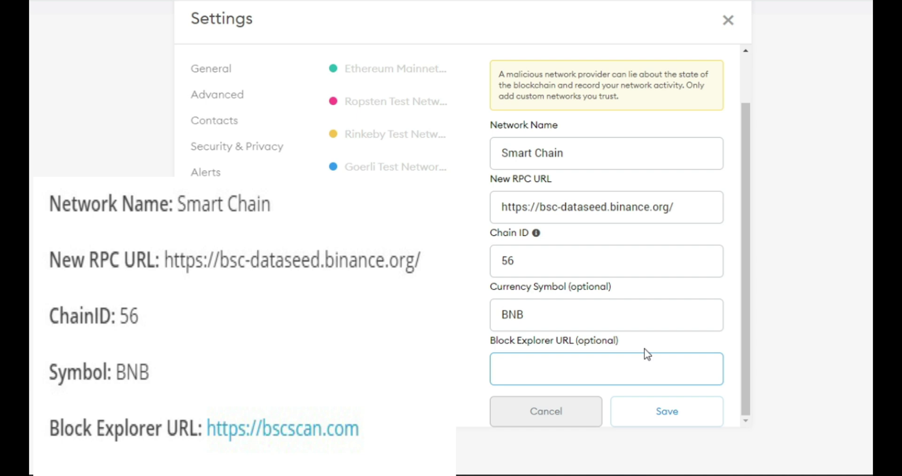
pyautogui.write('https://bscscan.com/')
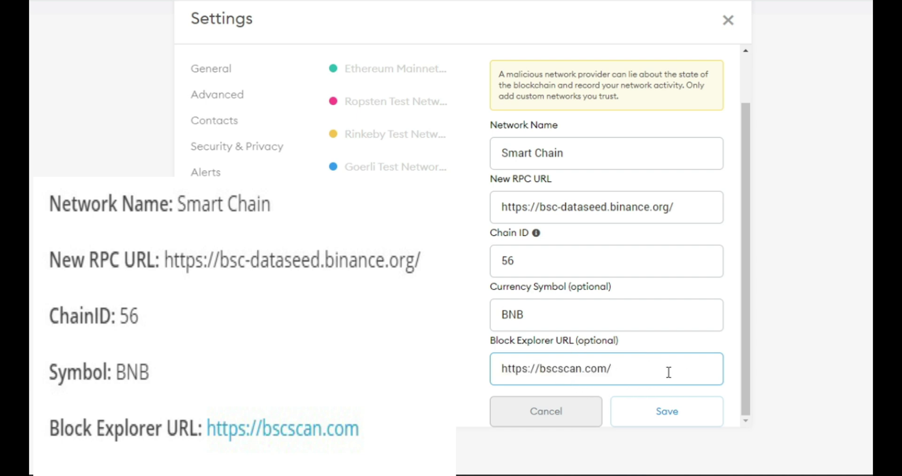
pyautogui.click(667, 412)
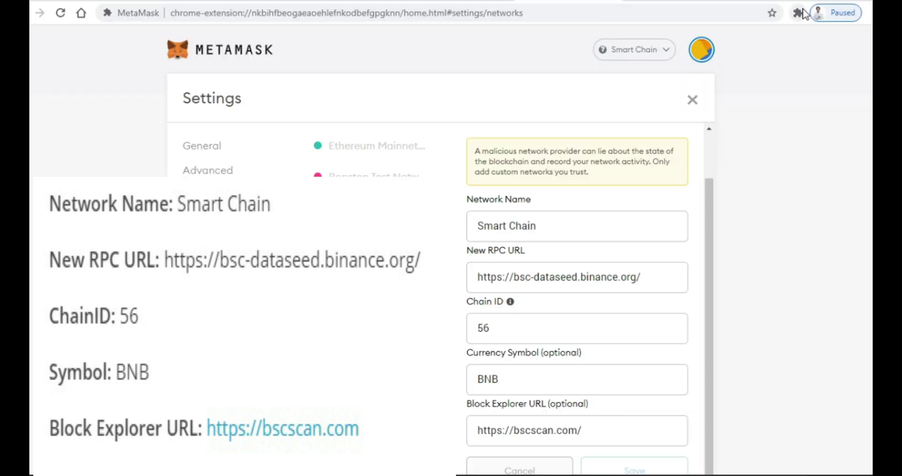
pyautogui.click(798, 13)
pyautogui.click(685, 102)
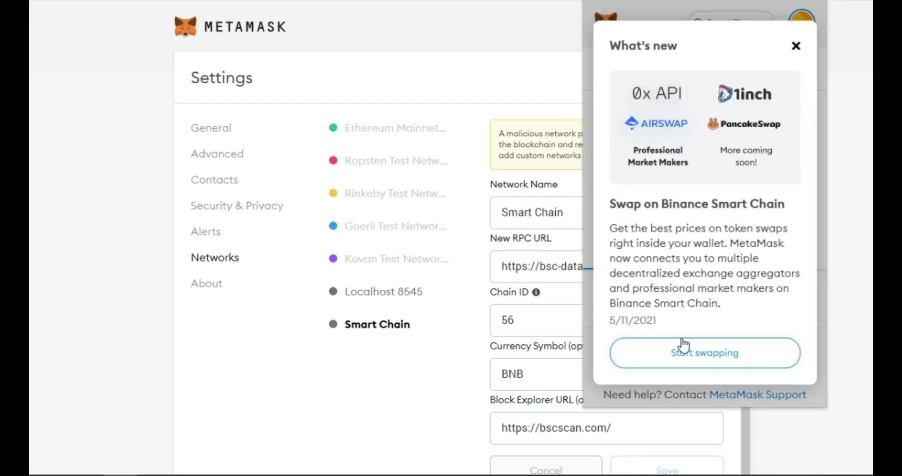
# Step: Switch the wallet to Smart Chain, showing 0 BNB, and start adding a custom token
pyautogui.click(796, 47)
pyautogui.click(759, 24)
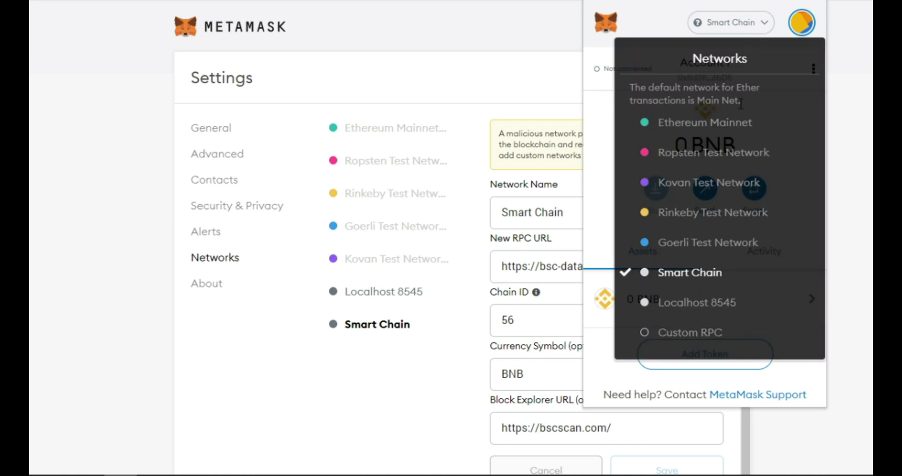
pyautogui.click(724, 286)
pyautogui.click(765, 28)
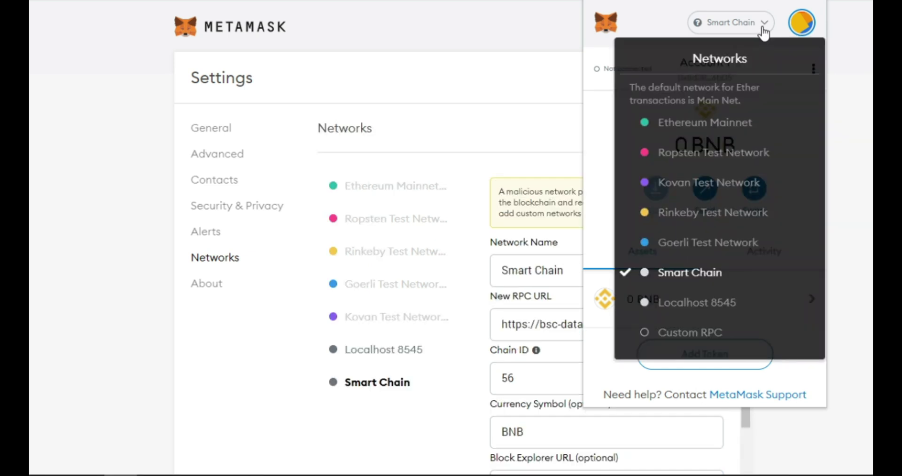
pyautogui.click(694, 276)
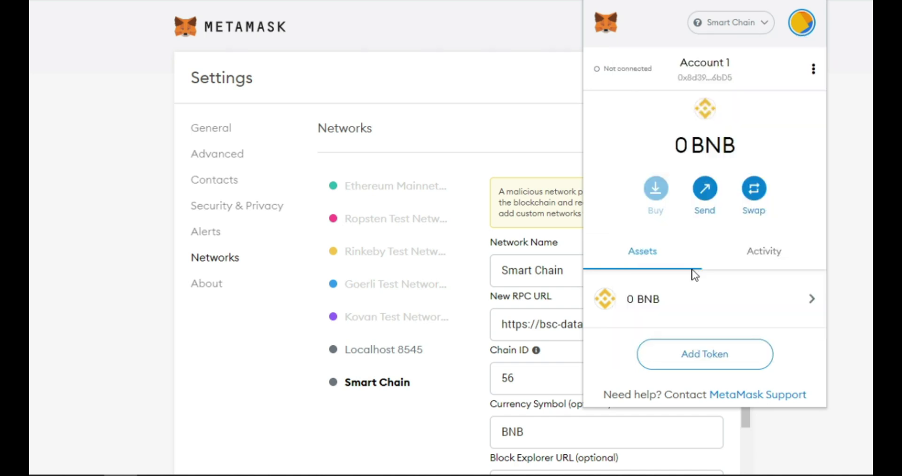
pyautogui.click(703, 346)
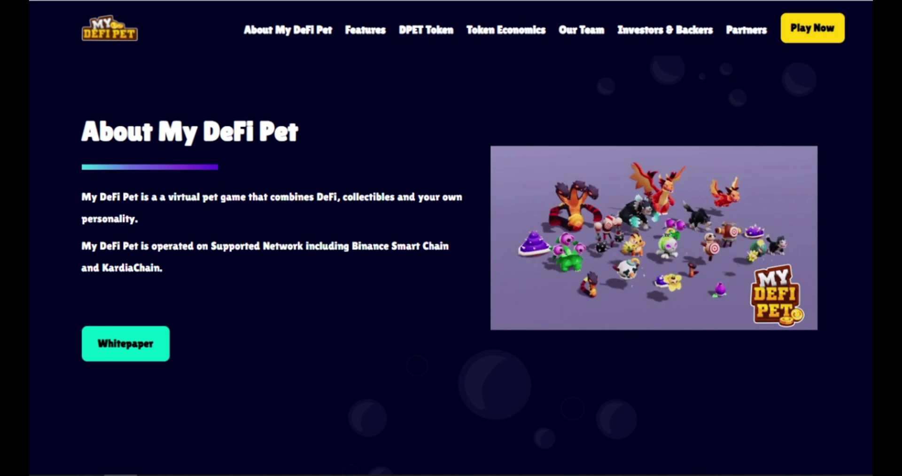
# Step: Copy the DPET official contract address from My DeFi Pet and return to MetaMask's Add Token form
pyautogui.scroll(-10, 451, 263)
pyautogui.scroll(-10, 162, 262)
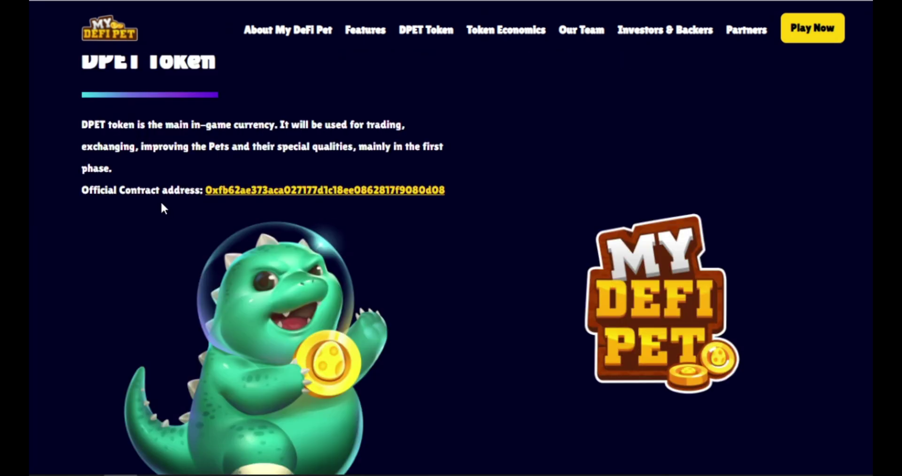
pyautogui.moveTo(486, 185); pyautogui.dragTo(204, 190)
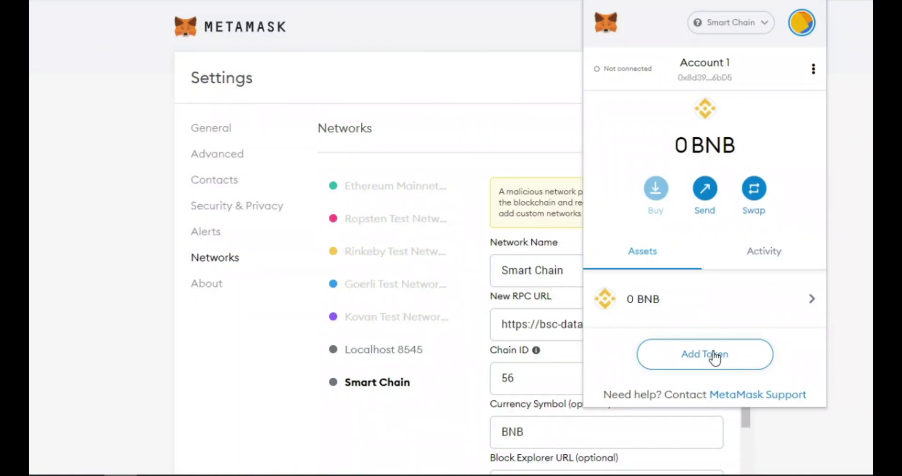
pyautogui.click(715, 357)
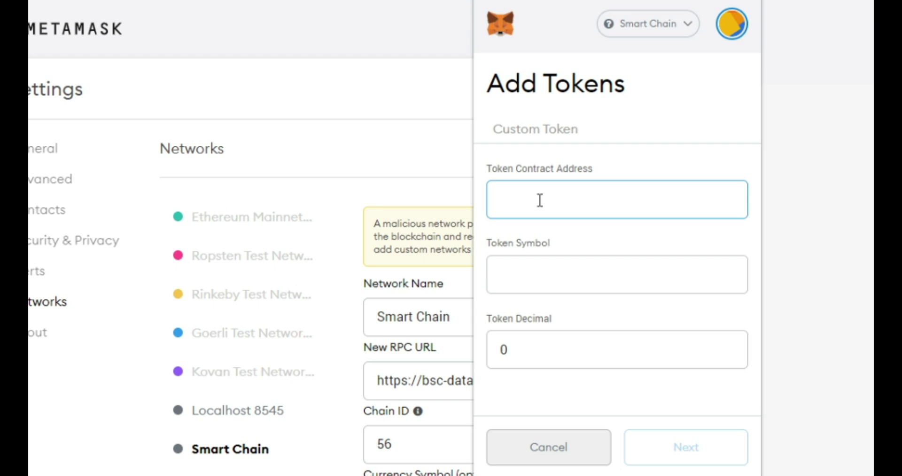
# Step: Paste the DPET contract address and add the DPET token to the Smart Chain wallet
pyautogui.hotkey('ctrl', 'v')
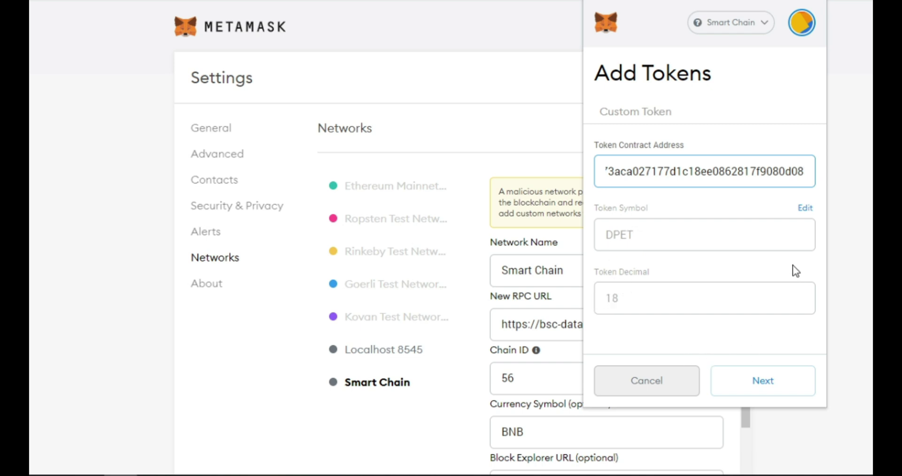
pyautogui.click(772, 383)
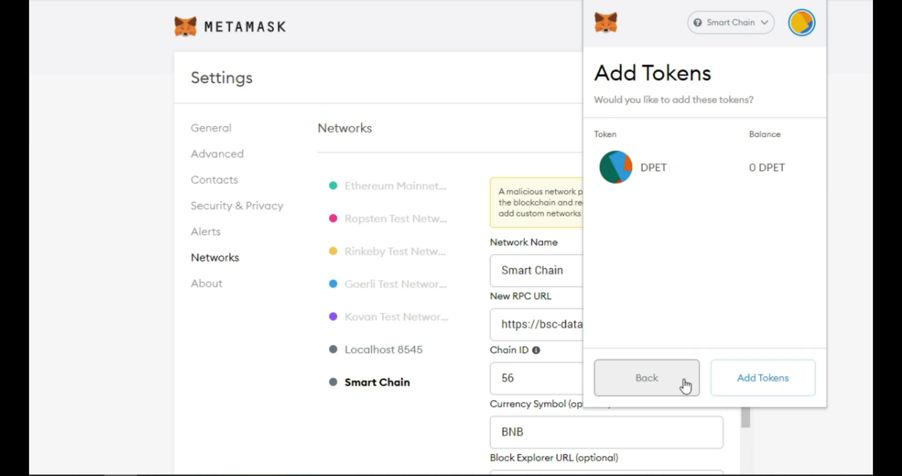
pyautogui.click(733, 378)
pyautogui.click(606, 70)
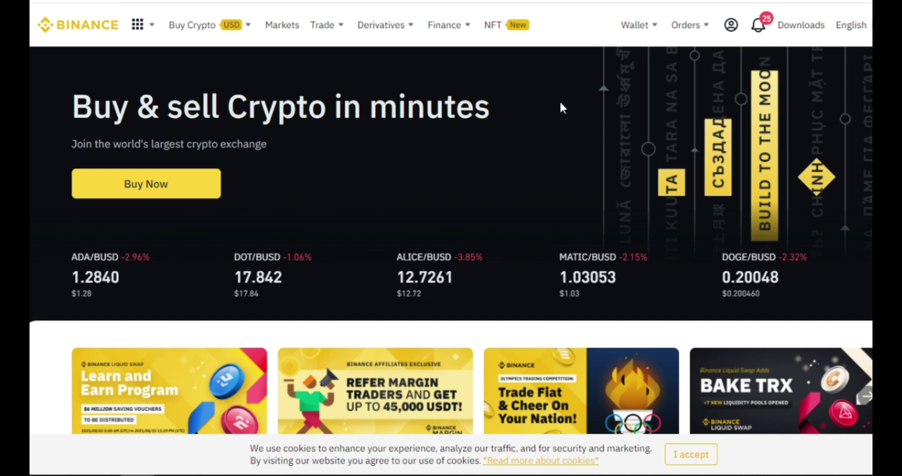
# Step: Go to Binance P2P trading and set the fiat currency to PHP
pyautogui.moveTo(358, 49)
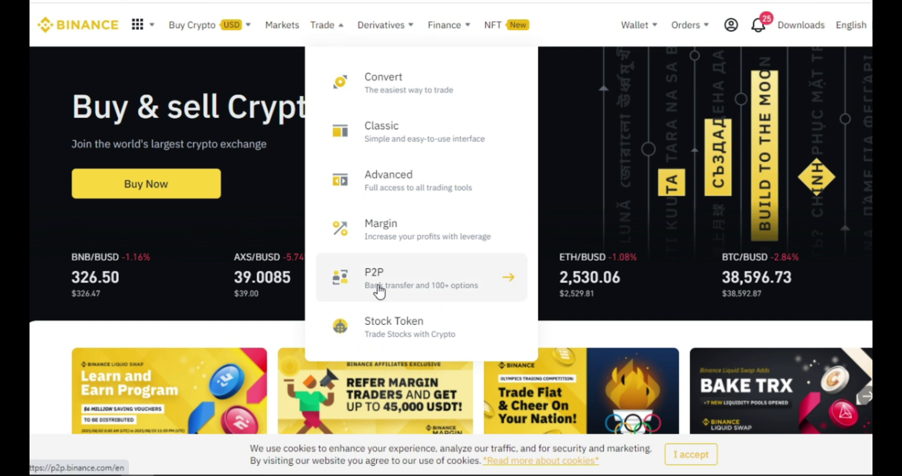
pyautogui.click(382, 288)
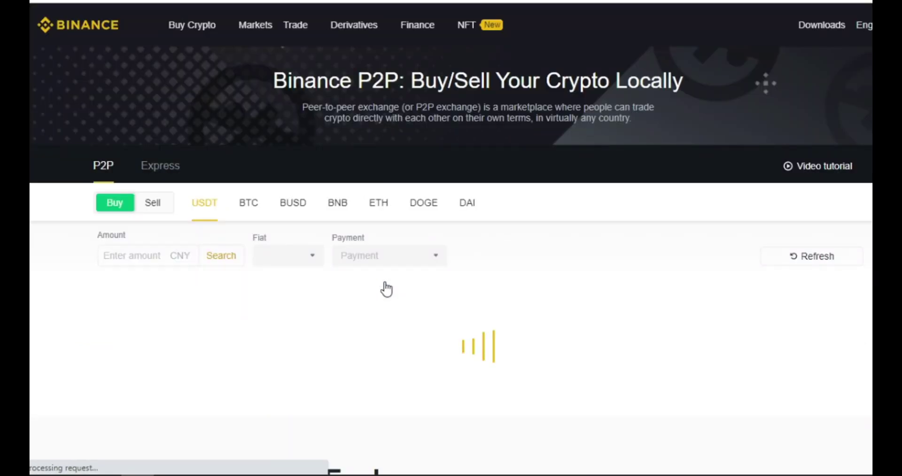
pyautogui.scroll(-2, 374, 260)
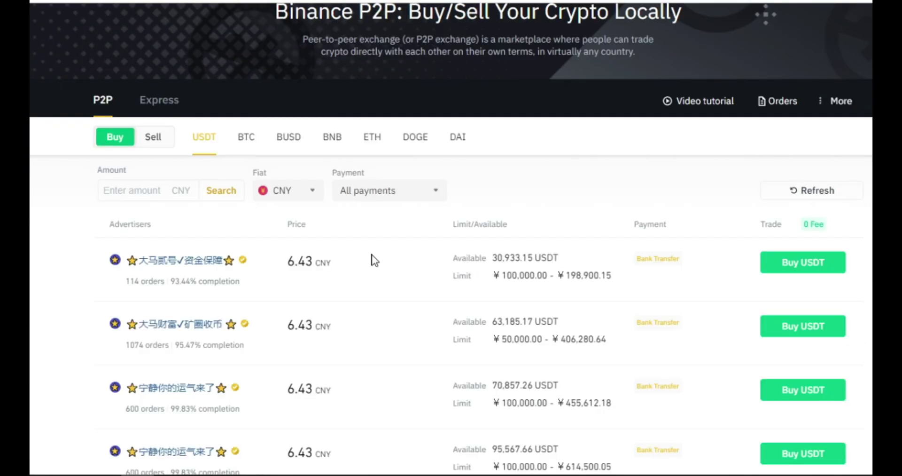
pyautogui.click(312, 192)
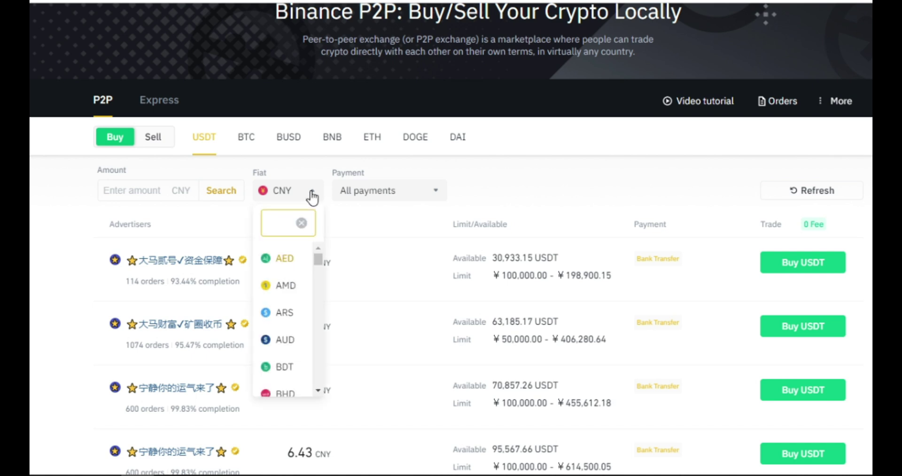
pyautogui.write('PHP')
pyautogui.click(284, 258)
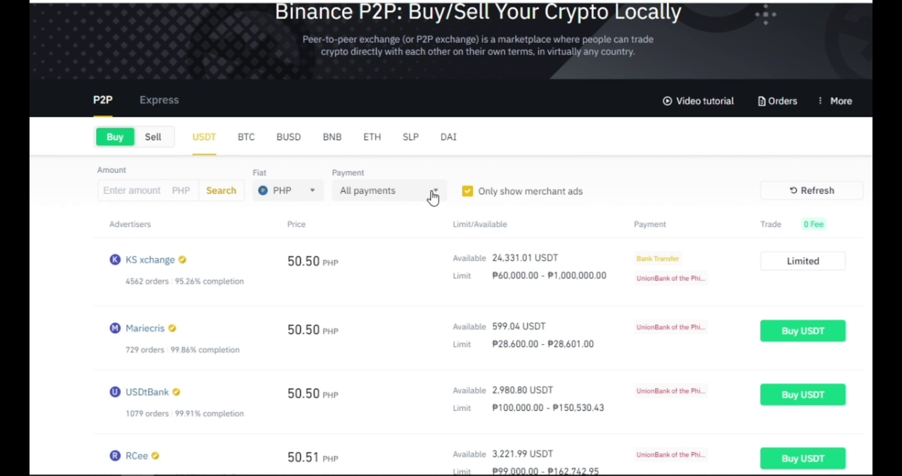
# Step: Filter USDT offers to Paymaya payment and a 1000 PHP amount
pyautogui.click(433, 198)
pyautogui.click(370, 367)
pyautogui.click(152, 193)
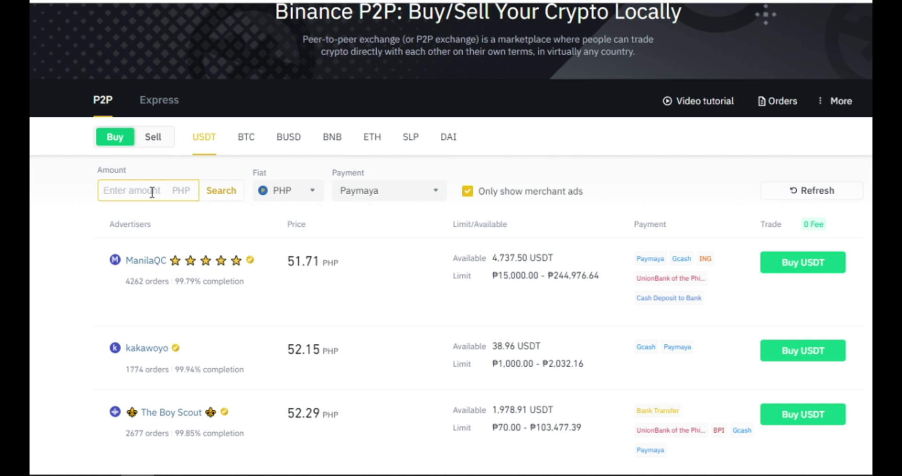
pyautogui.write('1000')
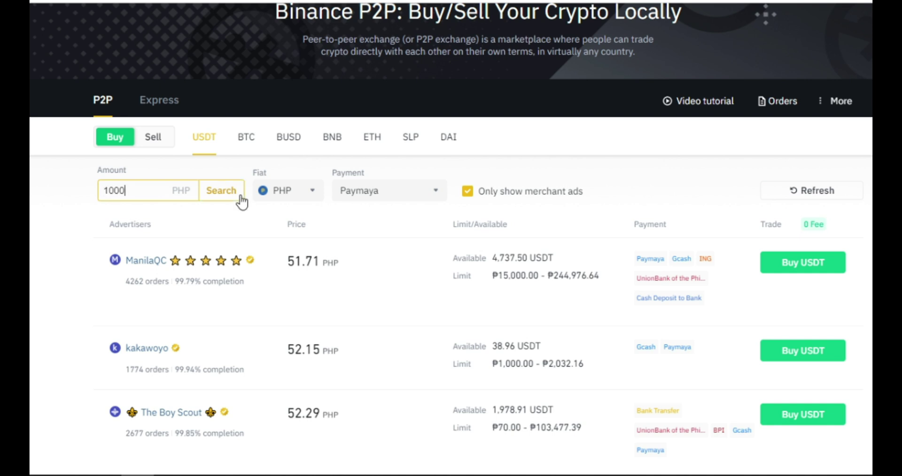
pyautogui.click(232, 198)
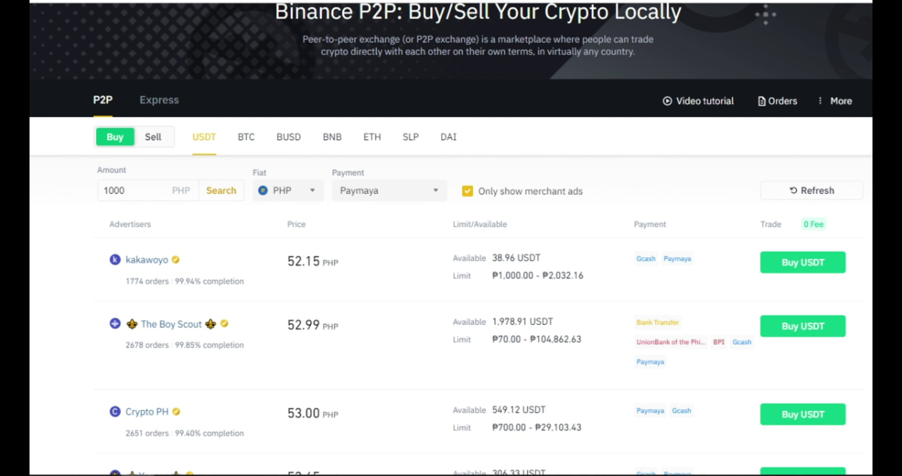
pyautogui.scroll(-3, 737, 153)
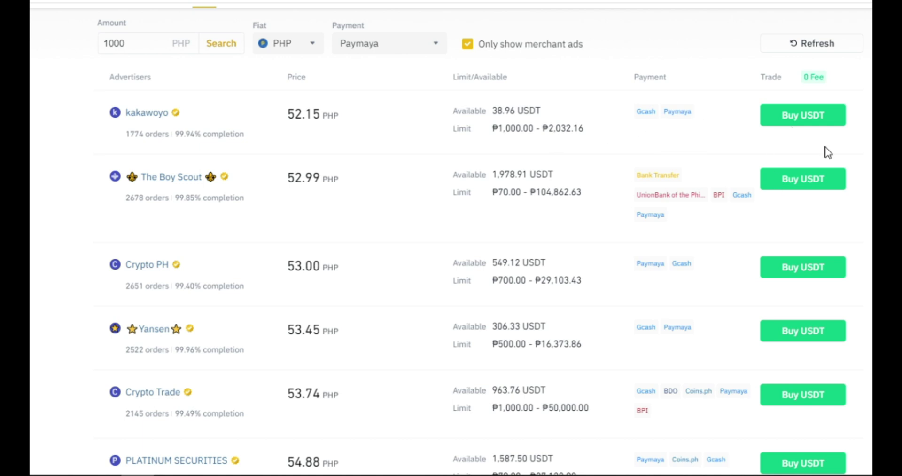
# Step: Order 19.17 USDT for 1000 PHP at 52.15 from the first listed seller
pyautogui.click(806, 126)
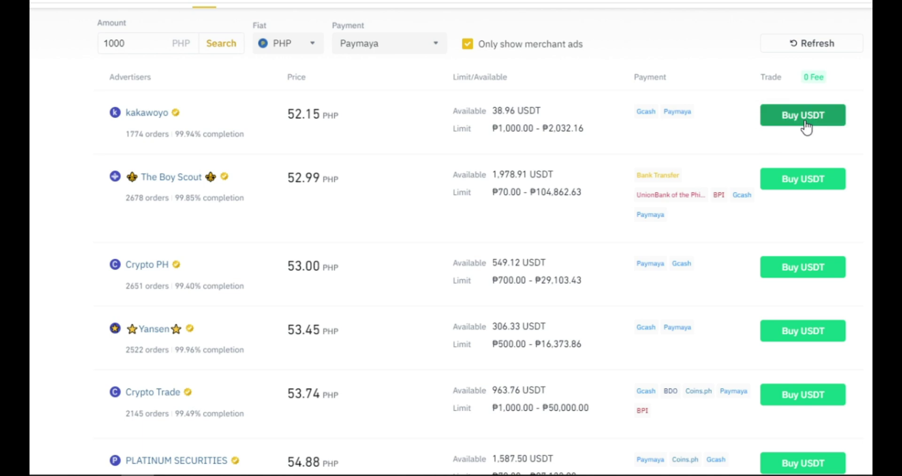
pyautogui.click(806, 126)
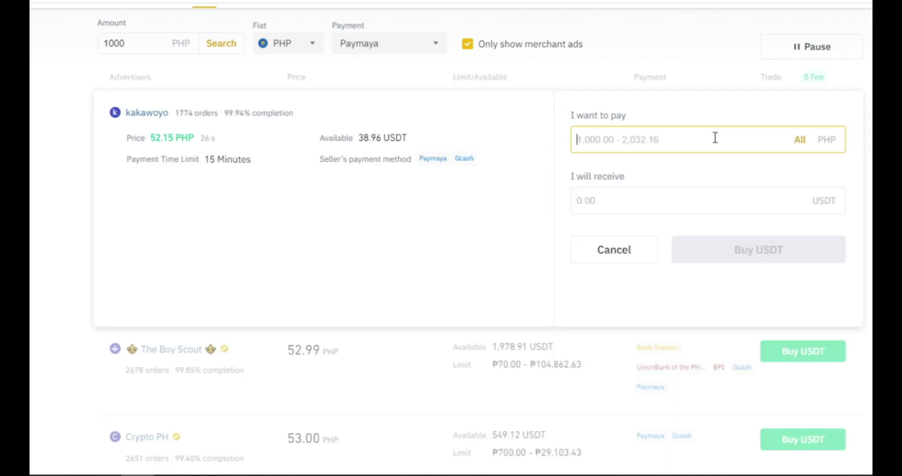
pyautogui.write('1000')
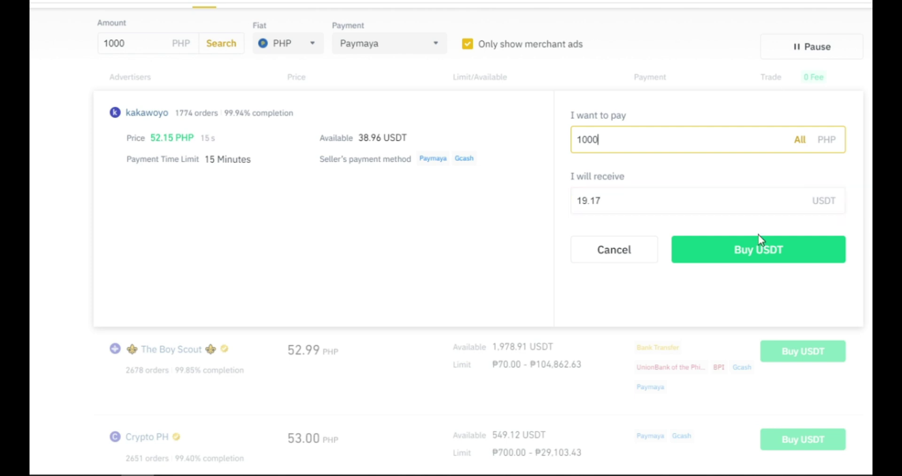
pyautogui.click(760, 258)
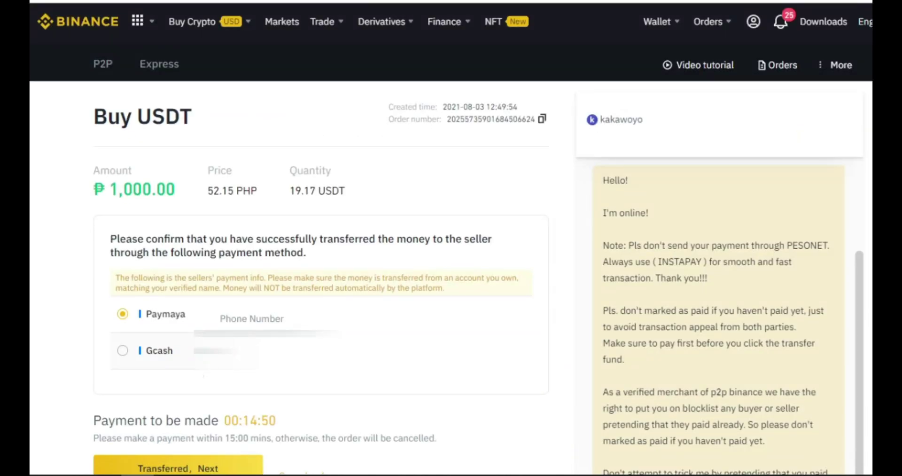
# Step: Send the messages 'hello' and 'paymaya' to the seller in the order chat
pyautogui.scroll(-3, 452, 235)
pyautogui.scroll(1, 451, 235)
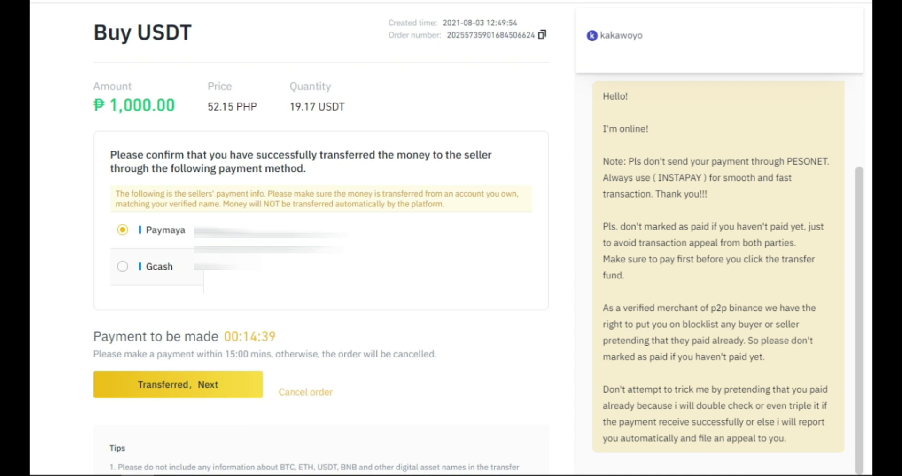
pyautogui.scroll(1, 452, 235)
pyautogui.scroll(-3, 452, 235)
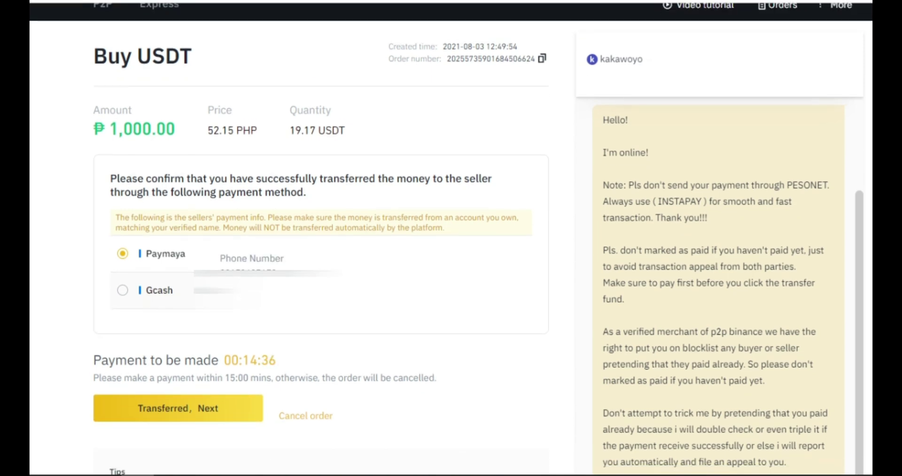
pyautogui.scroll(1, 451, 235)
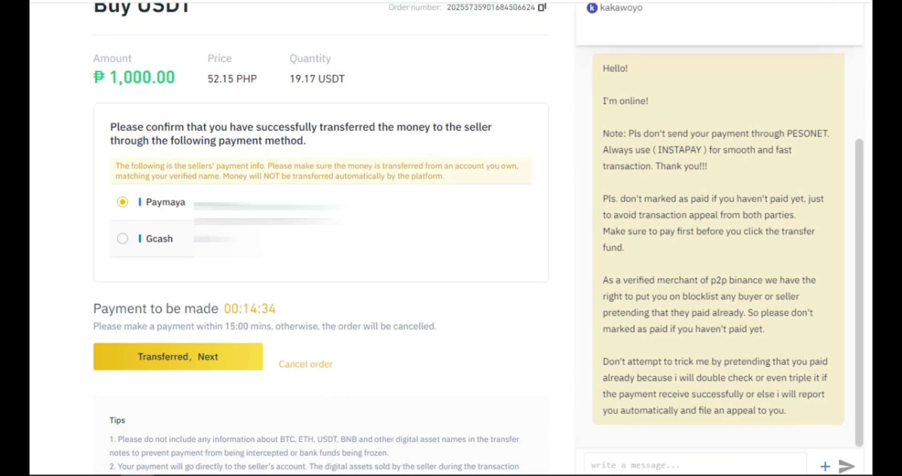
pyautogui.scroll(-3, 451, 235)
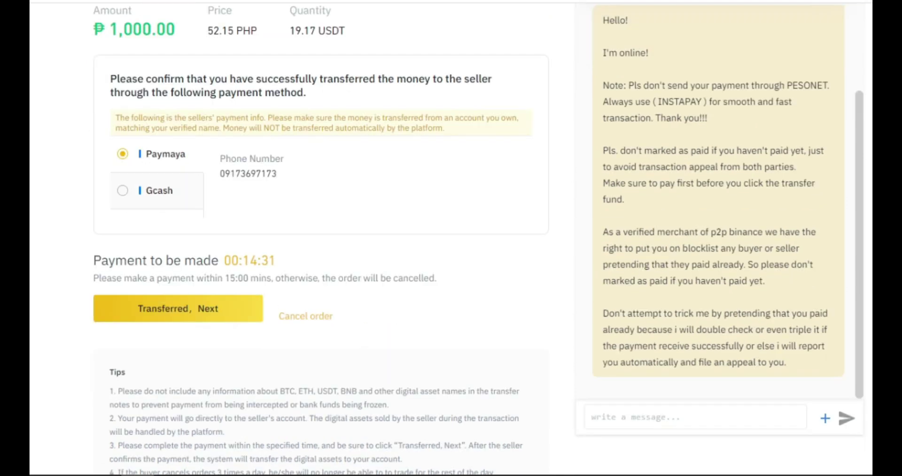
pyautogui.click(656, 409)
pyautogui.write('hello')
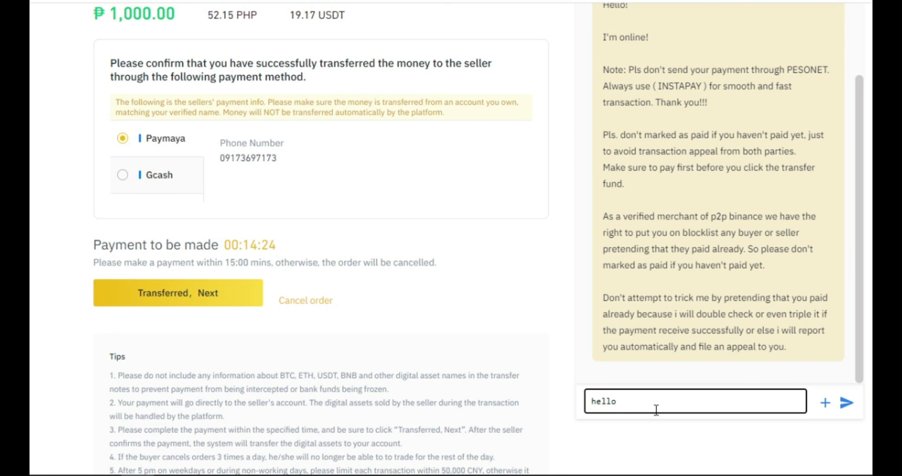
pyautogui.click(847, 403)
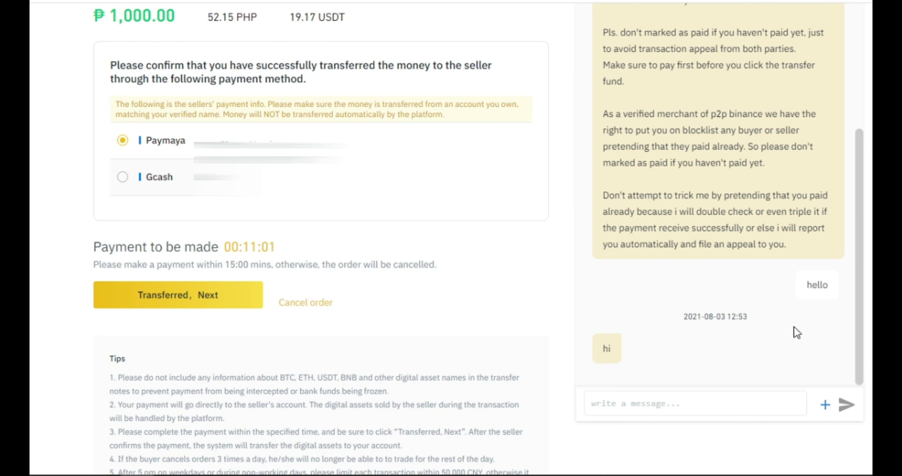
pyautogui.click(591, 402)
pyautogui.write('paymaya')
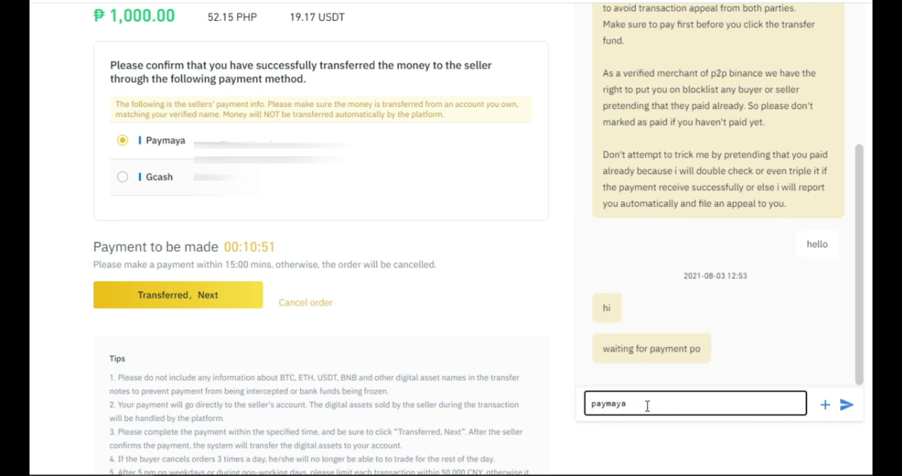
pyautogui.press('Return')
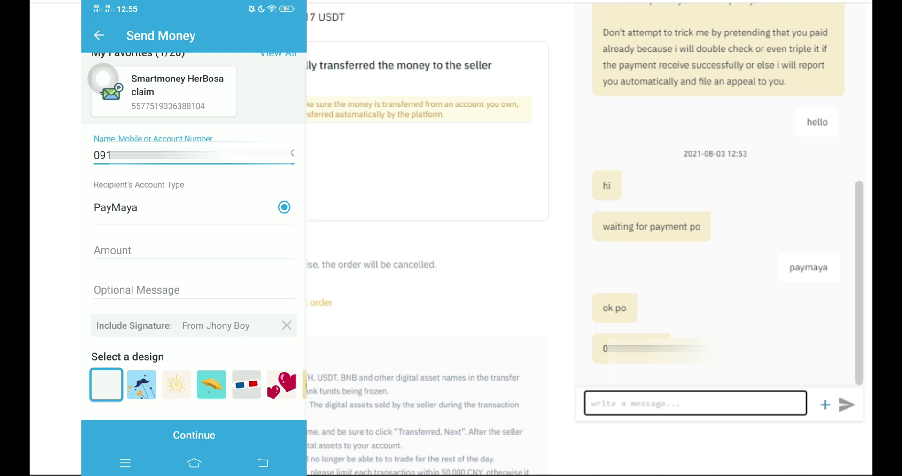
# Step: Send PHP 1,000.00 to the seller via PayMaya, then type 'done payment po' in the chat
pyautogui.click(194, 250)
pyautogui.write('1000')
pyautogui.press('Return')
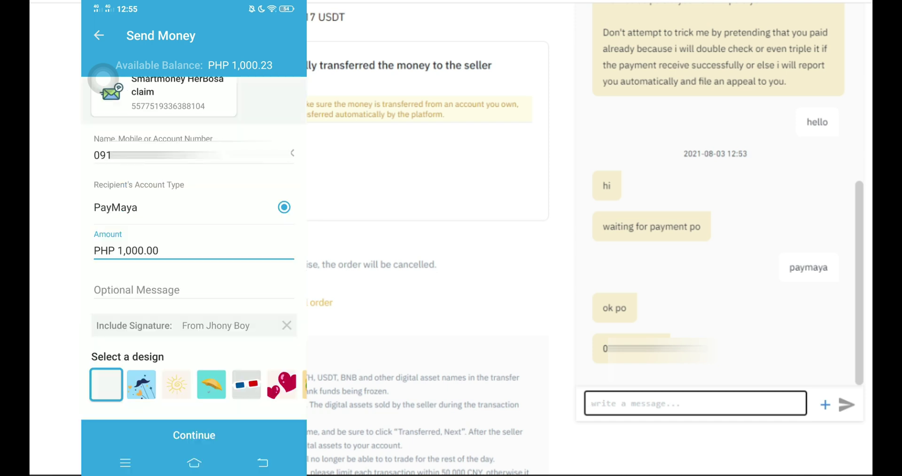
pyautogui.click(193, 435)
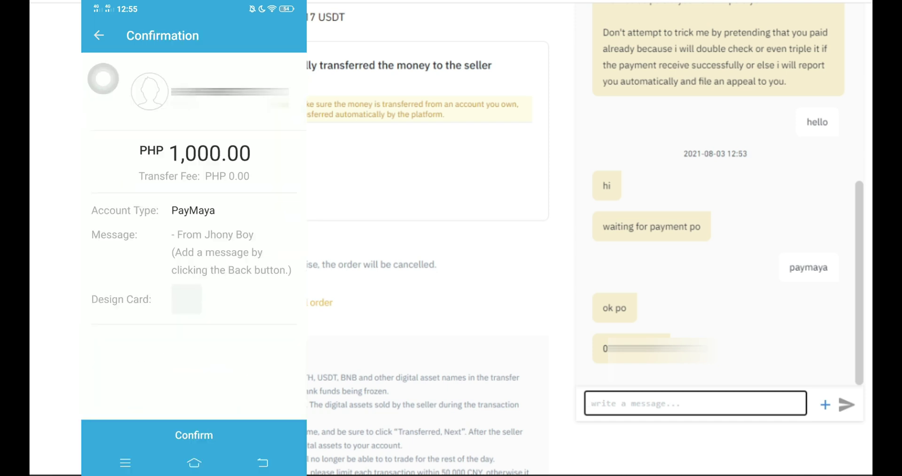
pyautogui.click(194, 434)
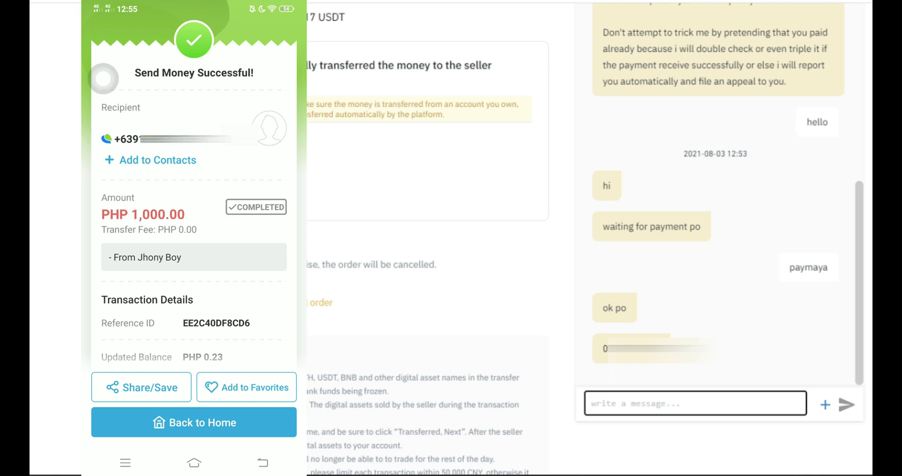
pyautogui.write('done ')
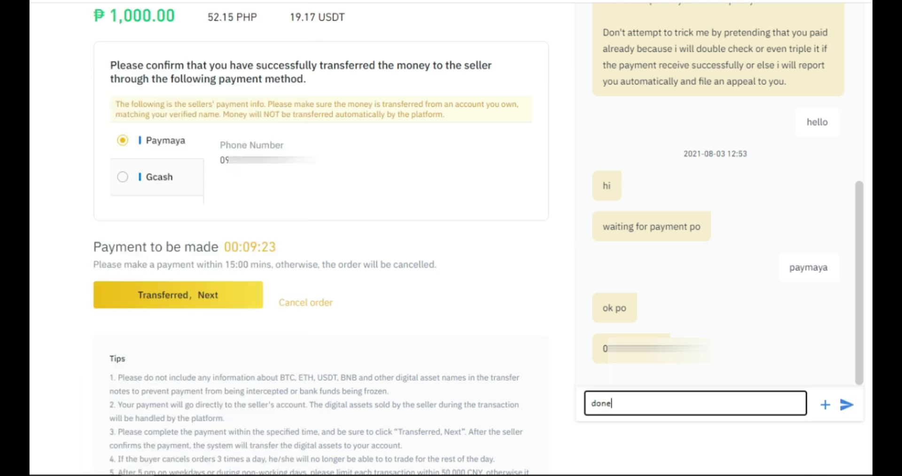
pyautogui.write('payment po')
# Step: Tell the seller 'done payment po', mark the USDT order as paid, confirm it, and go to the P2P wallet
pyautogui.press('Return')
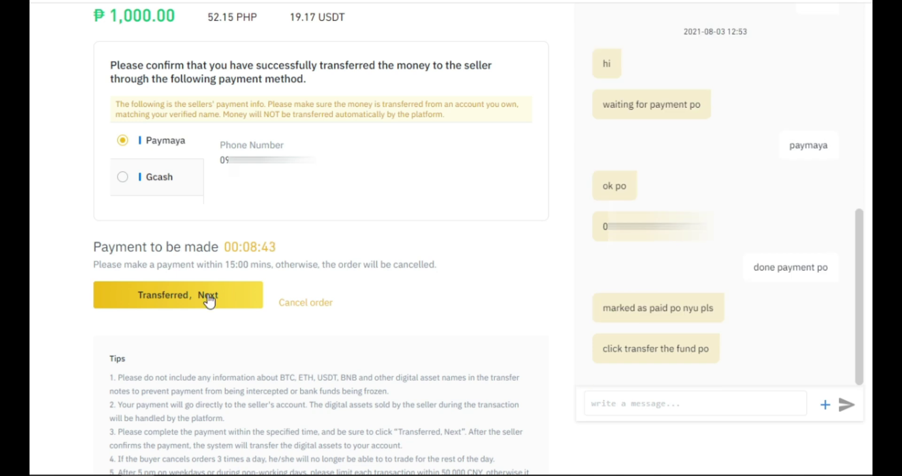
pyautogui.click(210, 301)
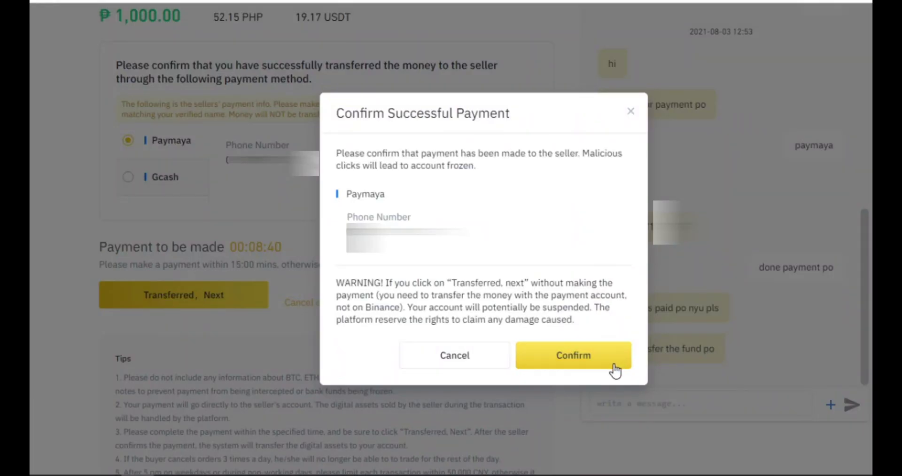
pyautogui.click(597, 363)
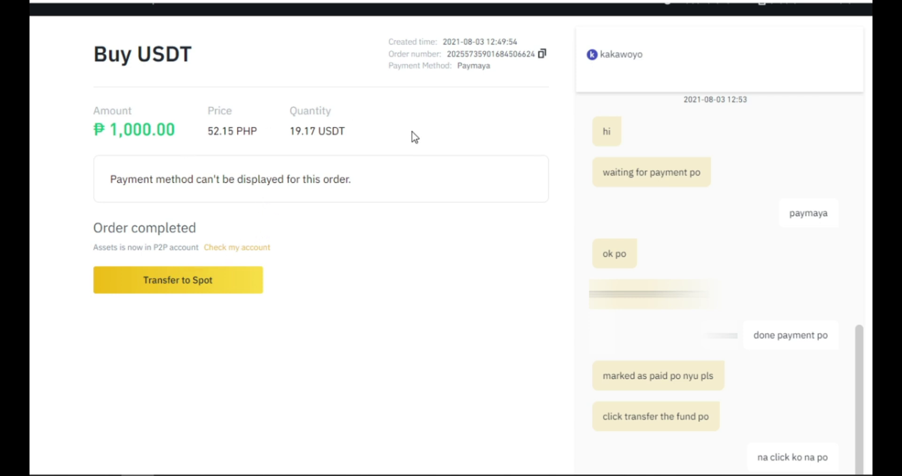
pyautogui.click(203, 285)
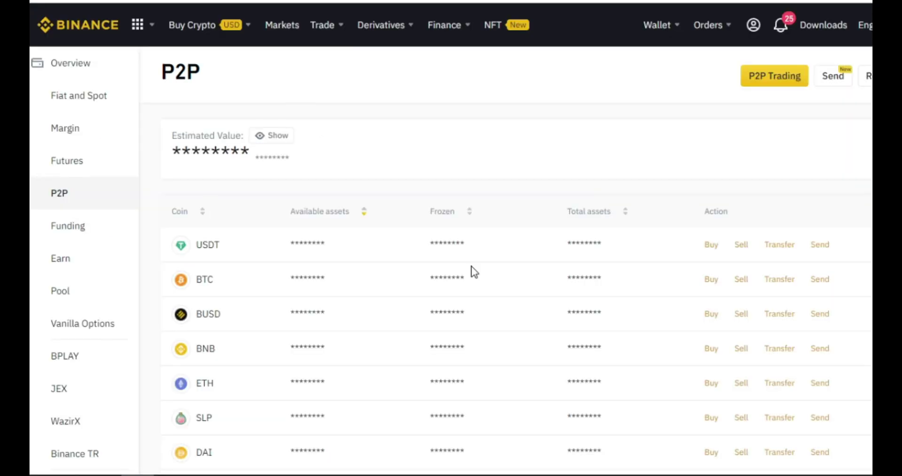
# Step: Reveal the wallet balances and go to Fiat and Spot, showing 0.00026710 BTC and 9.46655468 USDT
pyautogui.click(273, 135)
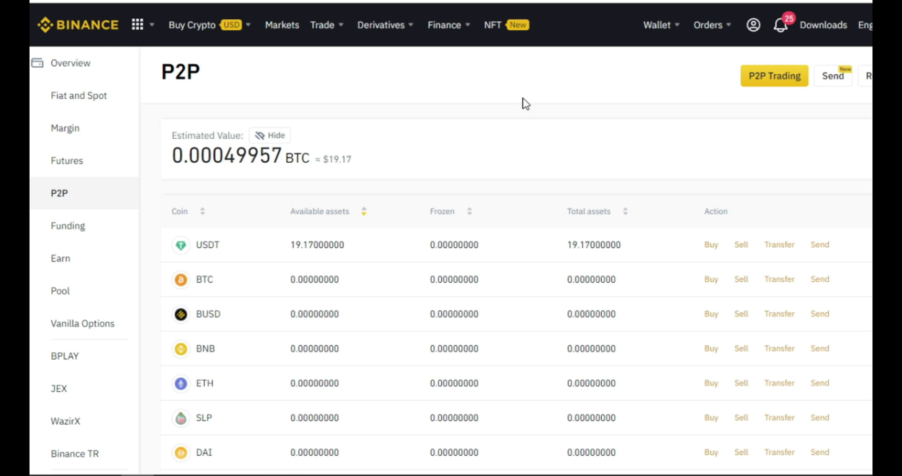
pyautogui.moveTo(672, 38)
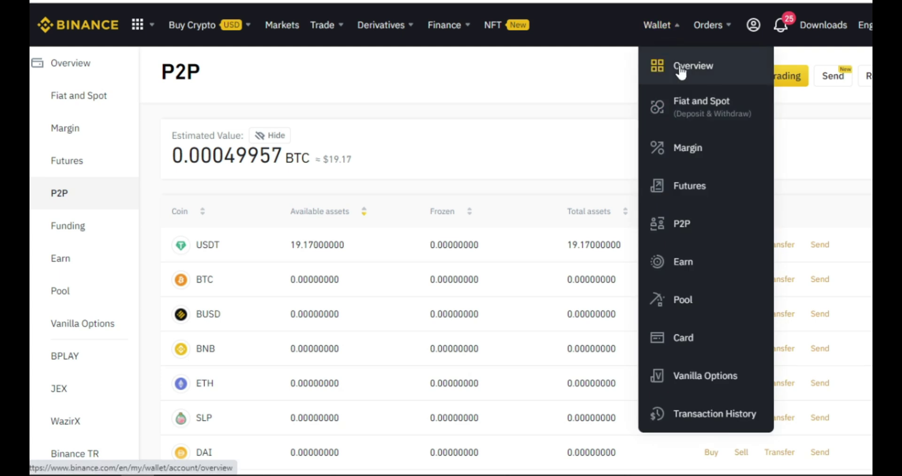
pyautogui.click(709, 113)
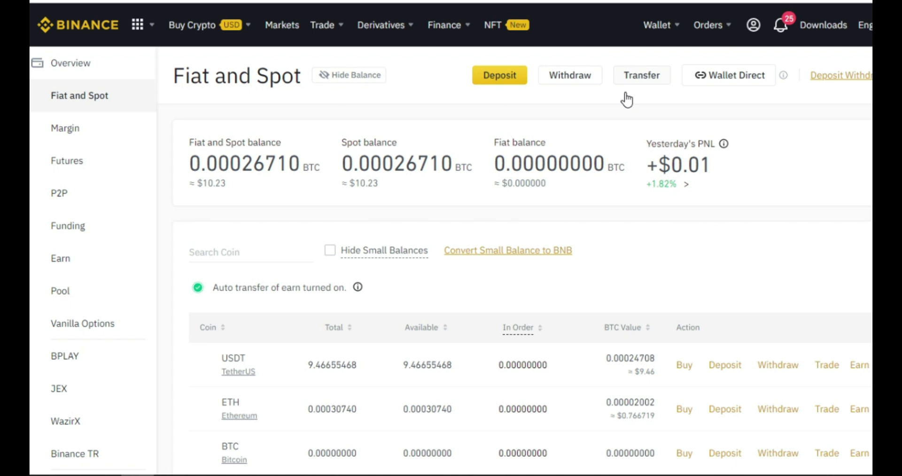
# Step: Transfer the full 19.17 USDT from the P2P wallet into the Fiat and Spot wallet
pyautogui.click(648, 79)
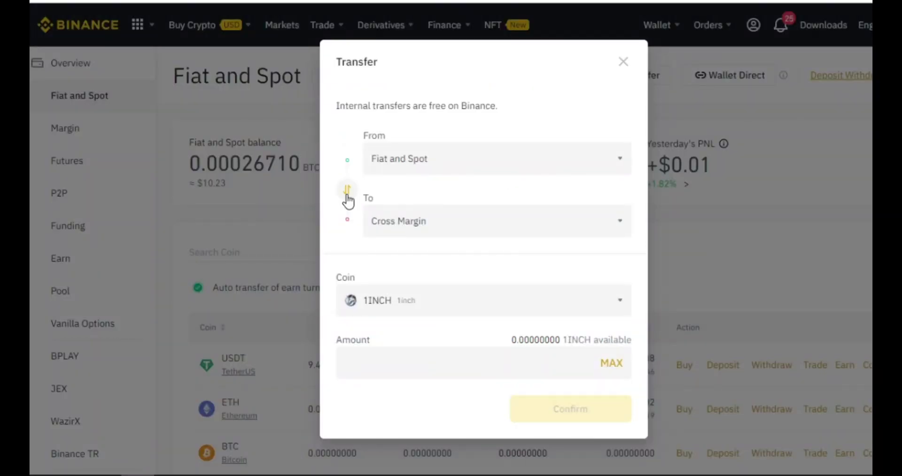
pyautogui.click(347, 195)
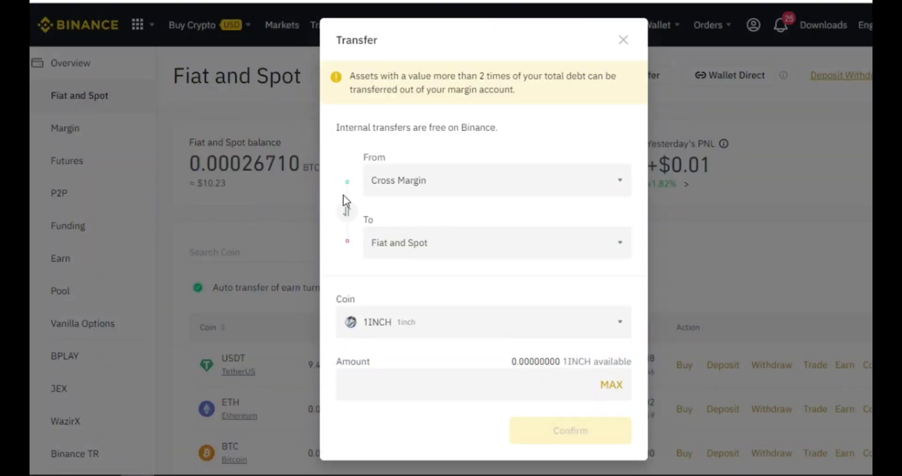
pyautogui.click(475, 183)
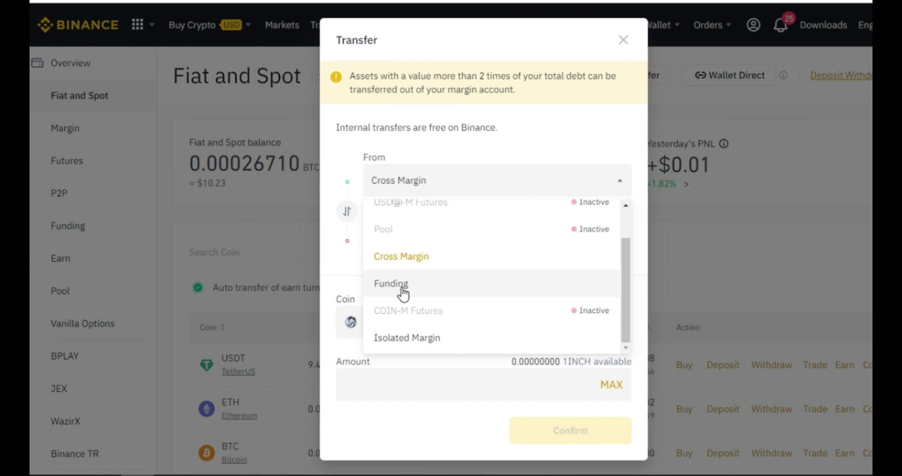
pyautogui.scroll(2, 372, 226)
pyautogui.click(389, 214)
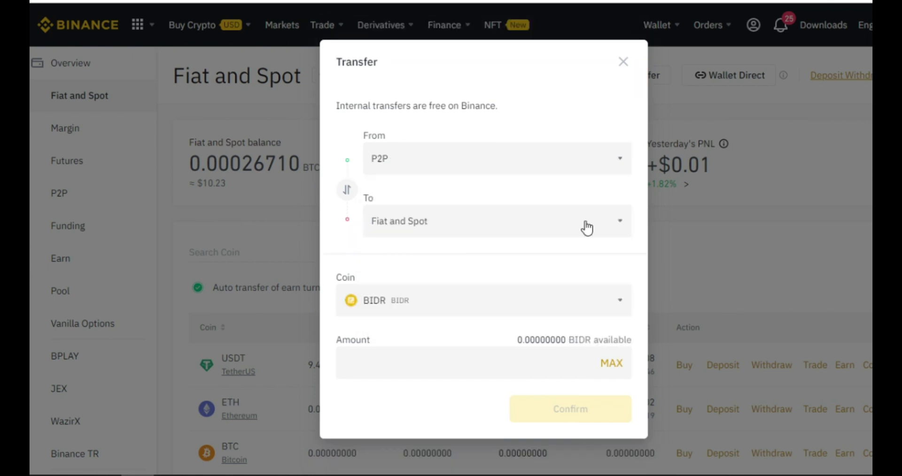
pyautogui.click(508, 308)
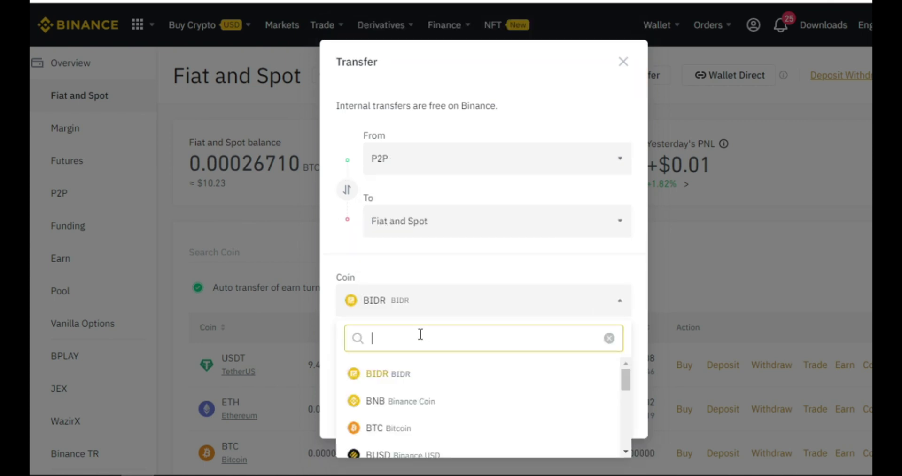
pyautogui.write('u')
pyautogui.click(383, 397)
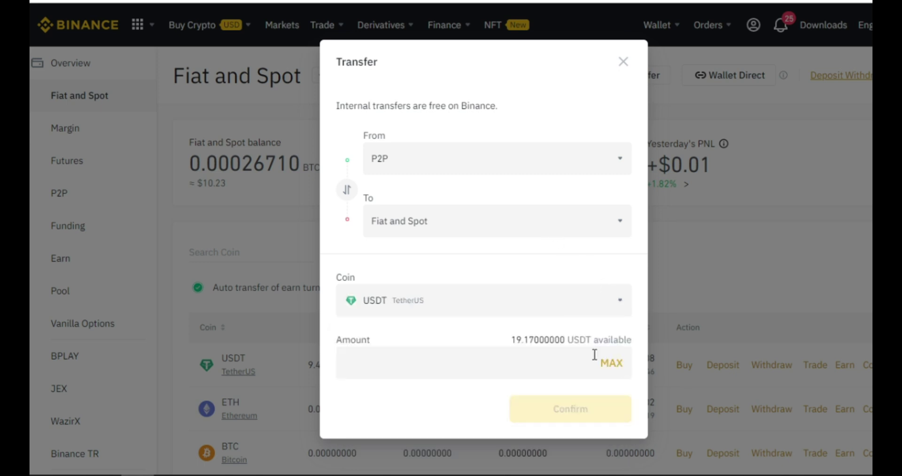
pyautogui.click(619, 371)
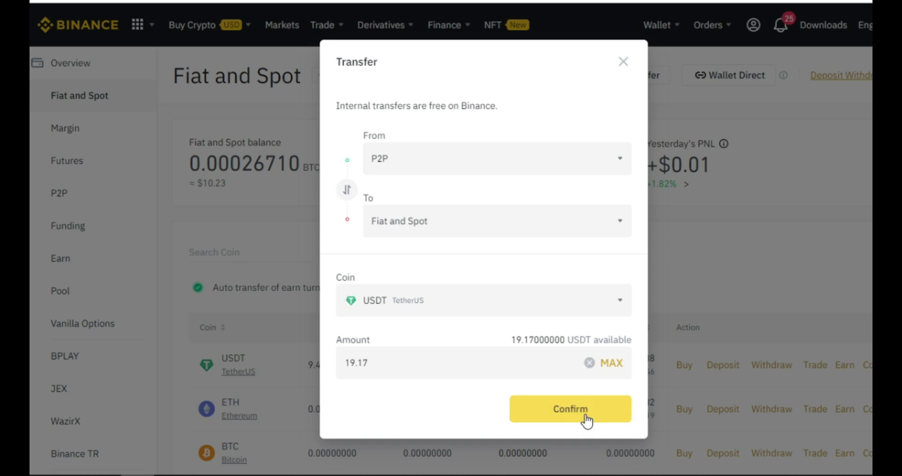
pyautogui.click(586, 416)
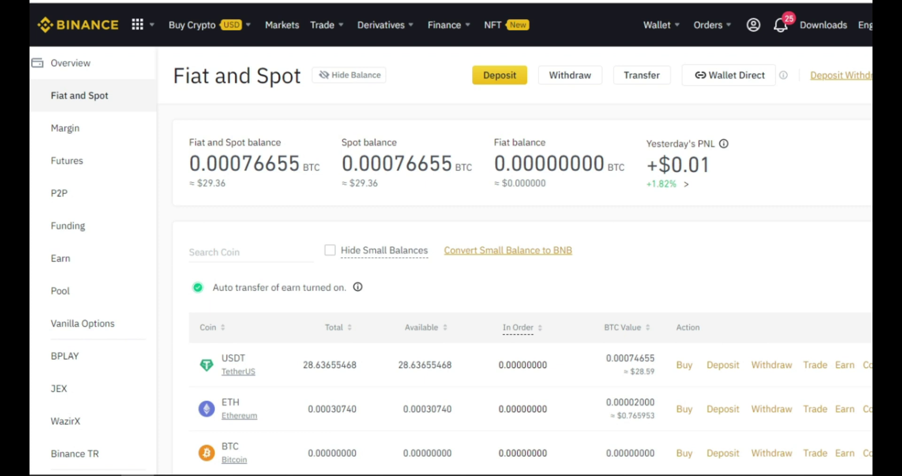
# Step: Go to Classic spot trading, dismiss the welcome video, and load the BNB/USDT pair
pyautogui.moveTo(324, 32)
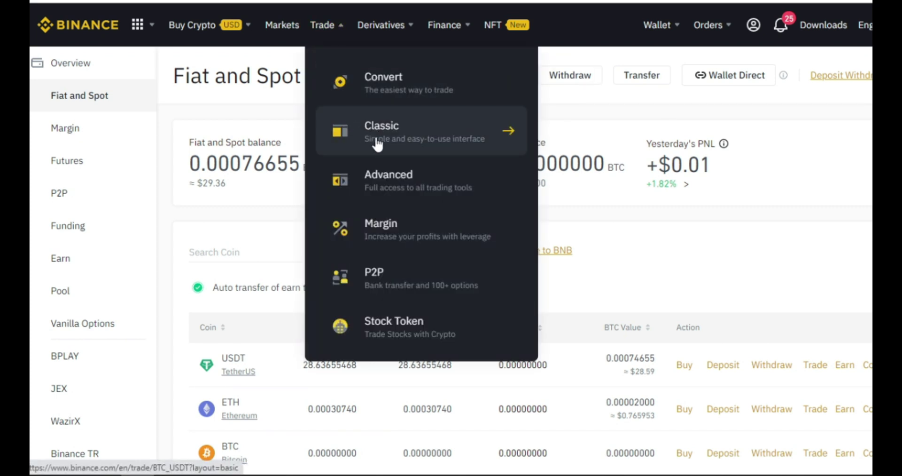
pyautogui.click(462, 137)
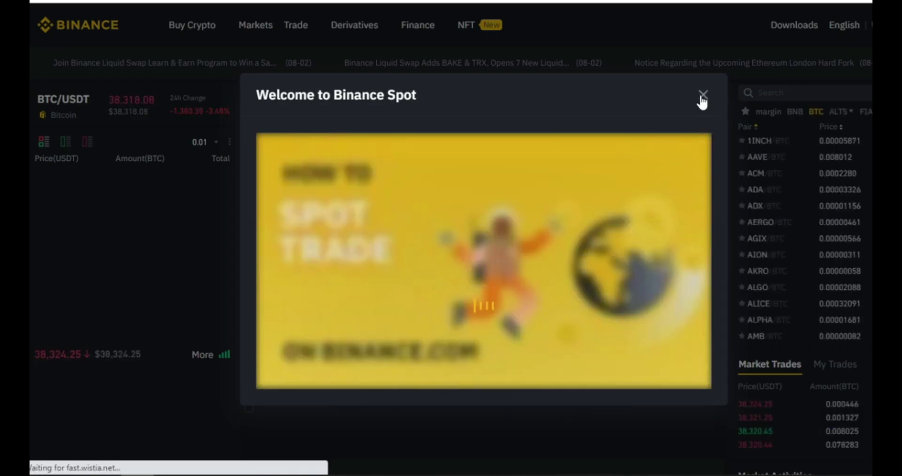
pyautogui.click(703, 97)
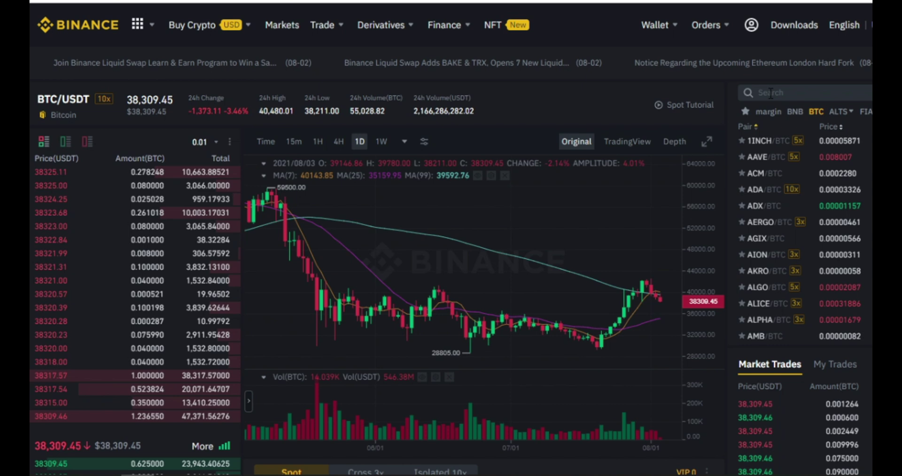
pyautogui.click(771, 92)
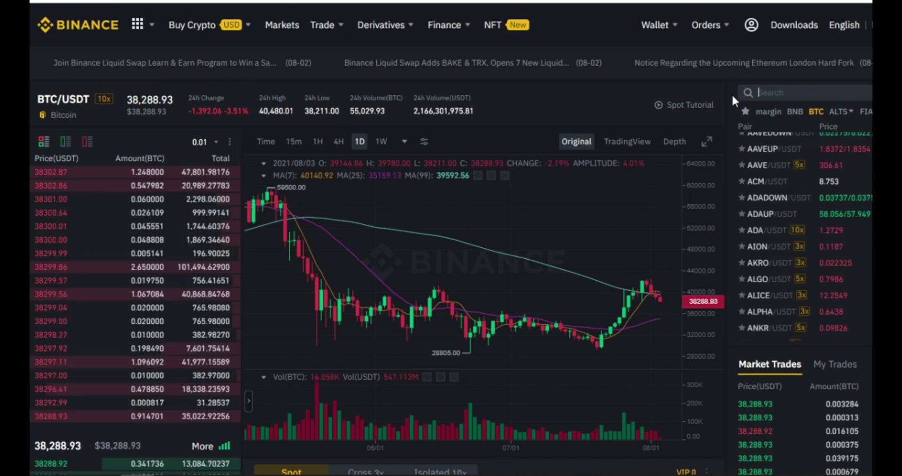
pyautogui.write('bnb')
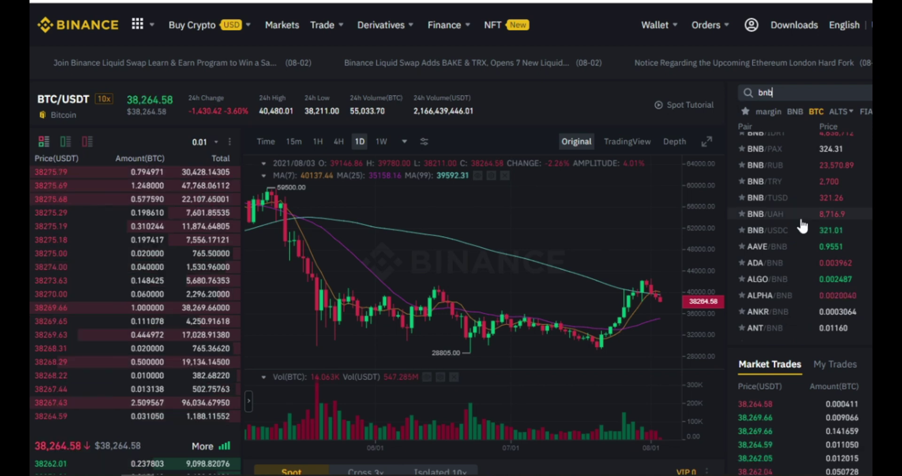
pyautogui.scroll(4, 790, 198)
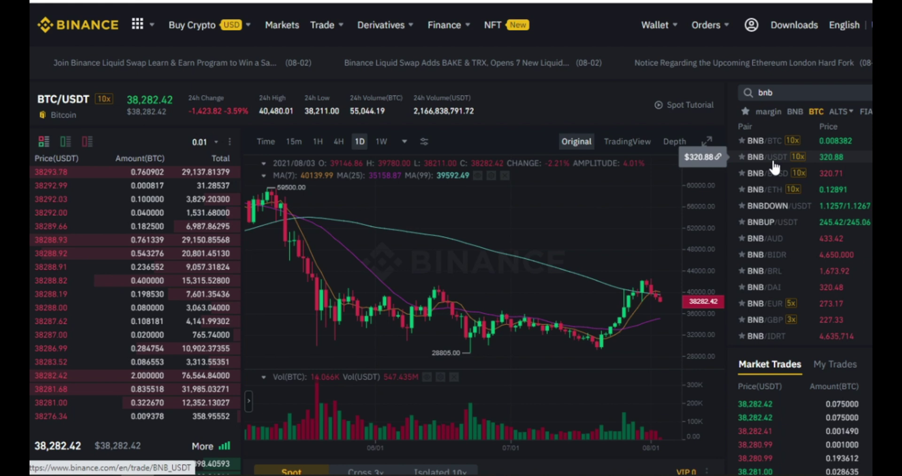
pyautogui.click(773, 158)
pyautogui.scroll(-2, 773, 159)
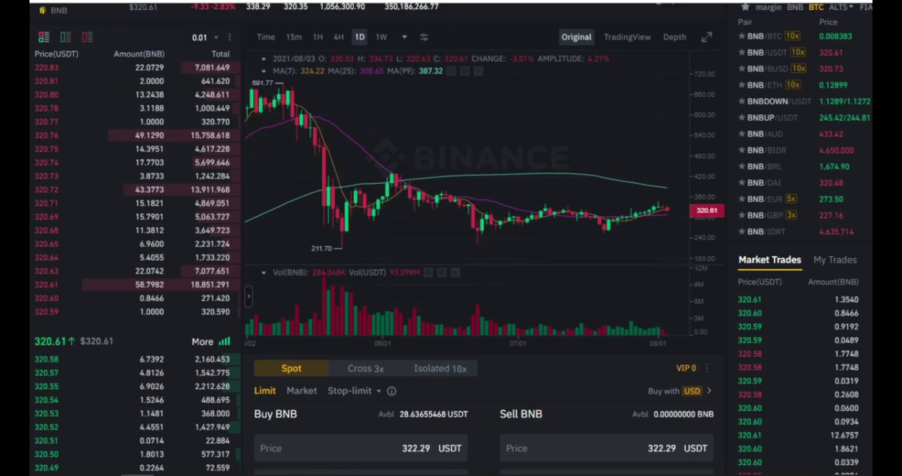
# Step: Place a 100% market buy of BNB with 28.621543 USDT, leaving 0.08933295 BNB available
pyautogui.scroll(-4, 412, 242)
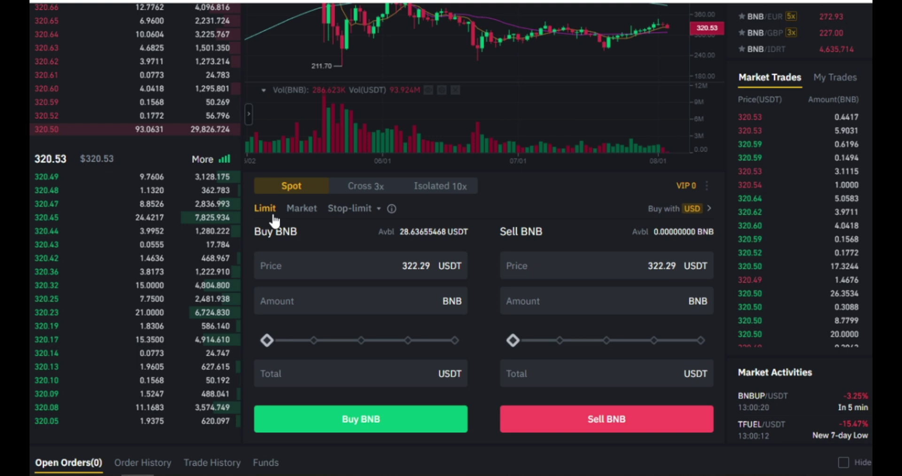
pyautogui.click(430, 309)
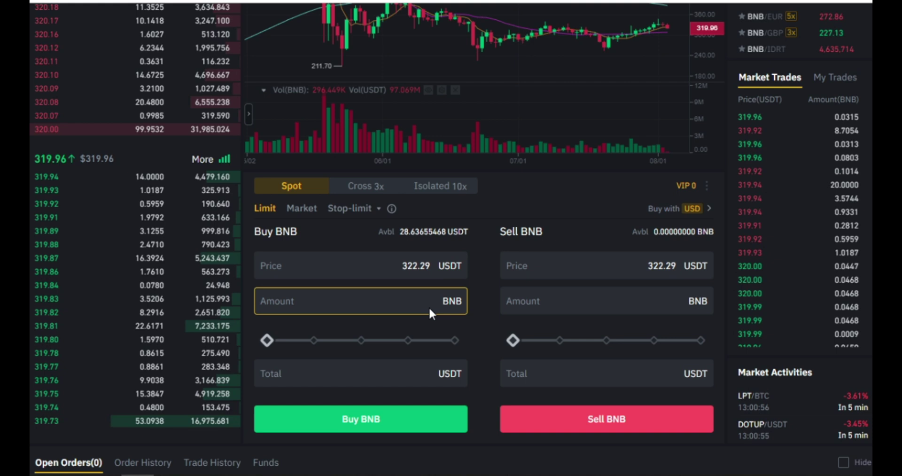
pyautogui.click(314, 260)
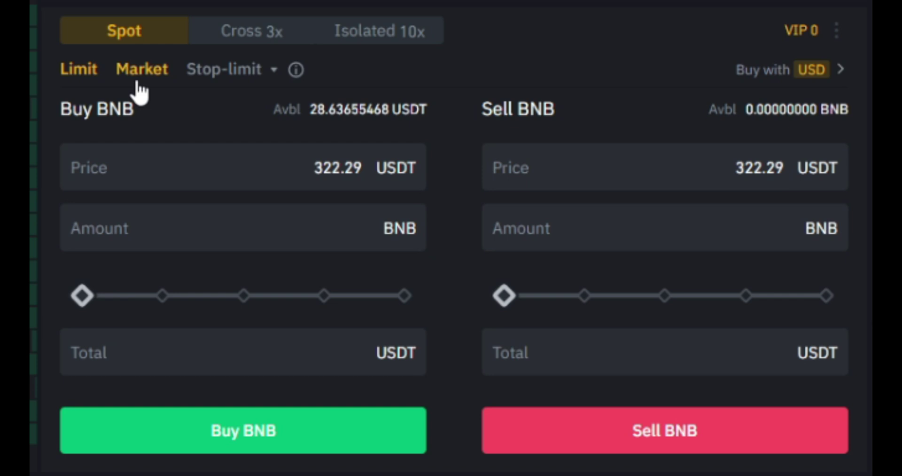
pyautogui.click(138, 83)
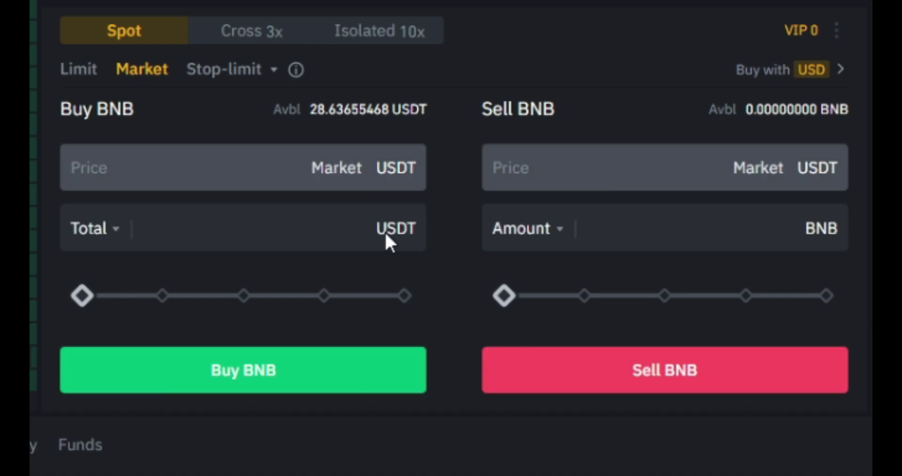
pyautogui.moveTo(301, 296); pyautogui.dragTo(433, 315)
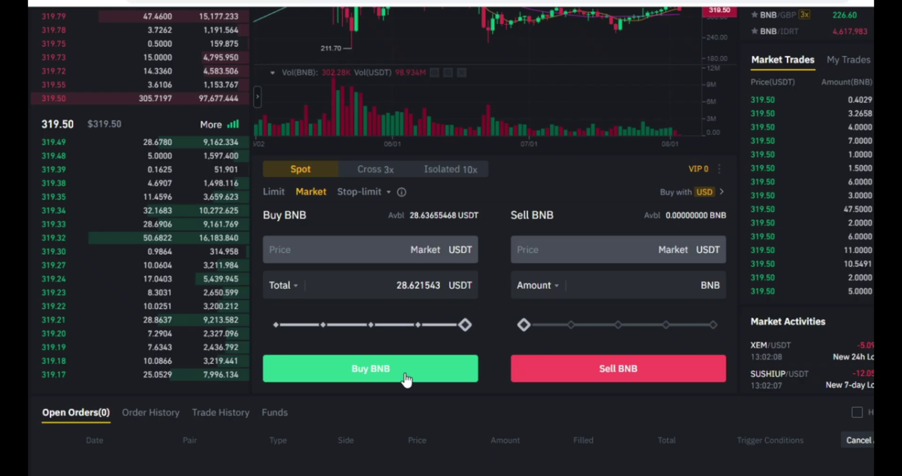
pyautogui.click(296, 351)
pyautogui.click(95, 191)
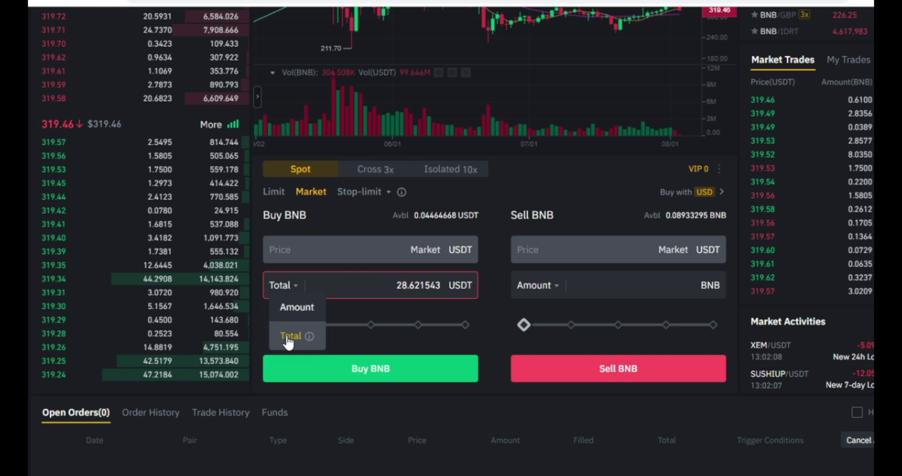
pyautogui.moveTo(678, 40)
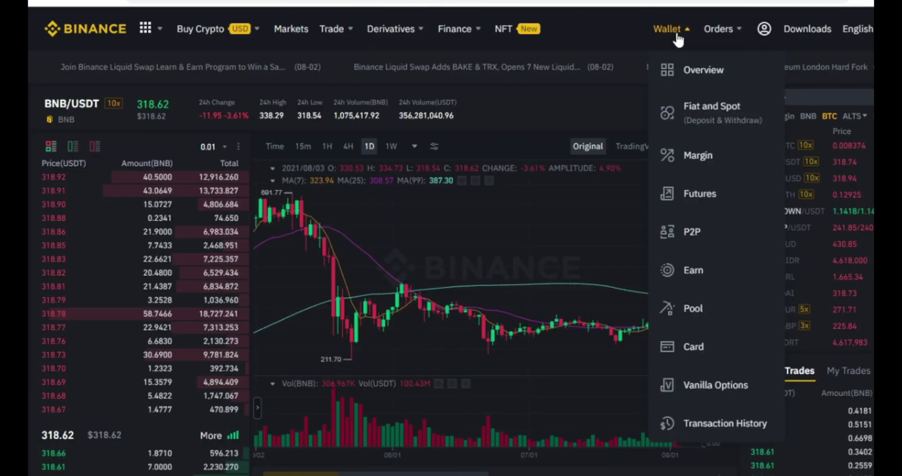
# Step: Go to the wallet overview and bring up the BNB Withdraw Crypto page showing 0.089 BNB
pyautogui.click(678, 37)
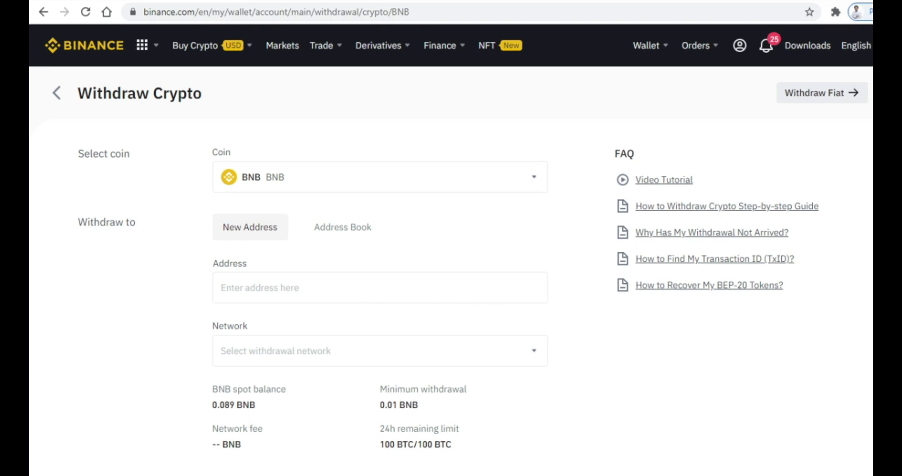
pyautogui.scroll(-1, 451, 235)
pyautogui.click(836, 12)
# Step: Copy the MetaMask Smart Chain address and paste it as the BNB withdrawal address on BSC (BEP20)
pyautogui.click(698, 129)
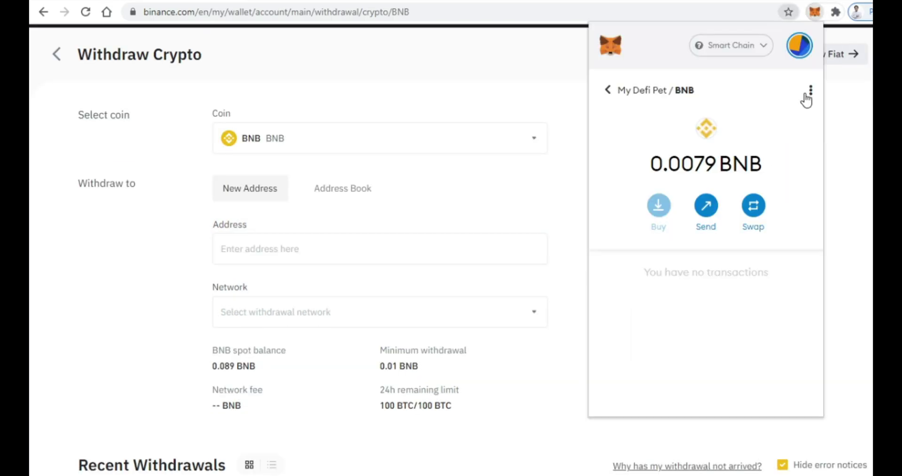
pyautogui.click(732, 45)
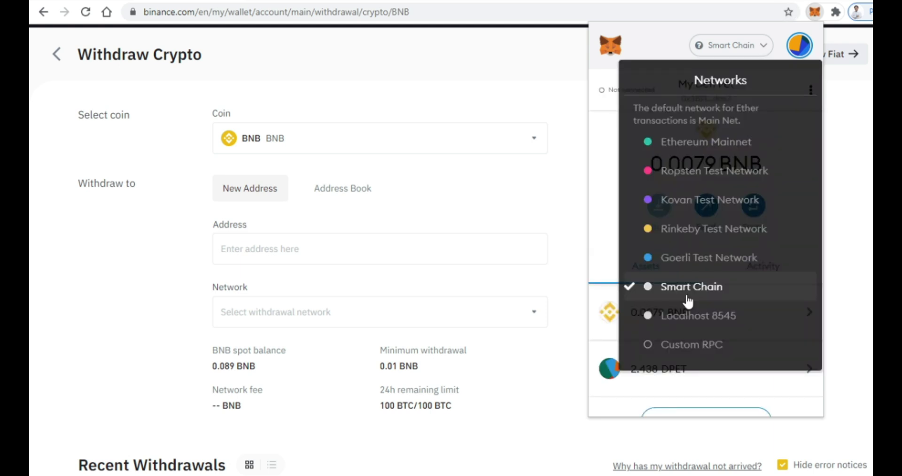
pyautogui.click(687, 297)
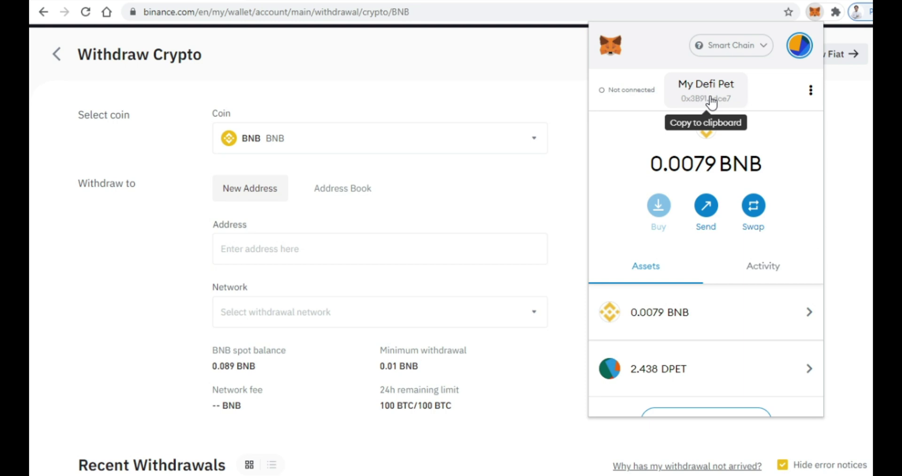
pyautogui.click(711, 101)
pyautogui.click(349, 239)
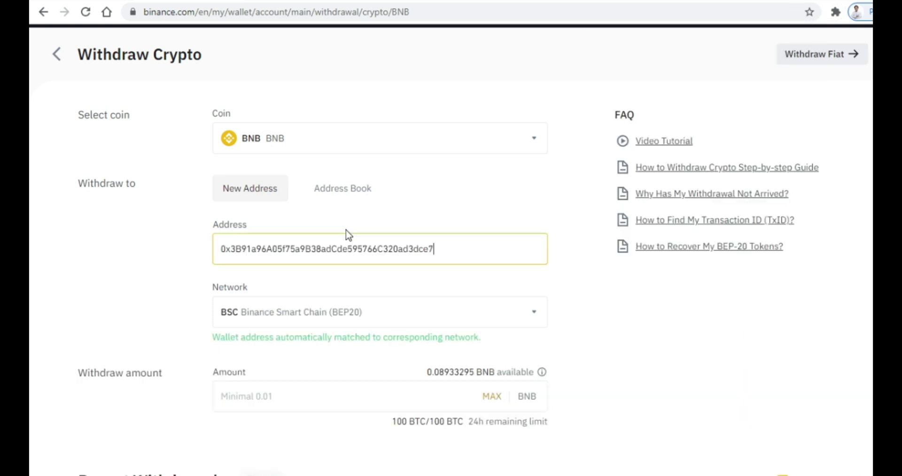
# Step: Withdraw the full 0.08933295 BNB, receiving 0.08883295 BNB after the 0.0005 fee
pyautogui.scroll(-1, 254, 276)
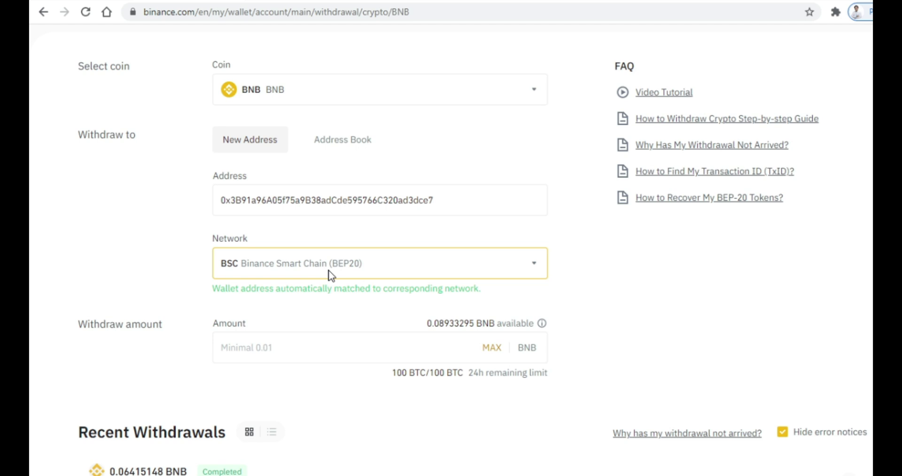
pyautogui.scroll(-1, 492, 295)
pyautogui.click(492, 295)
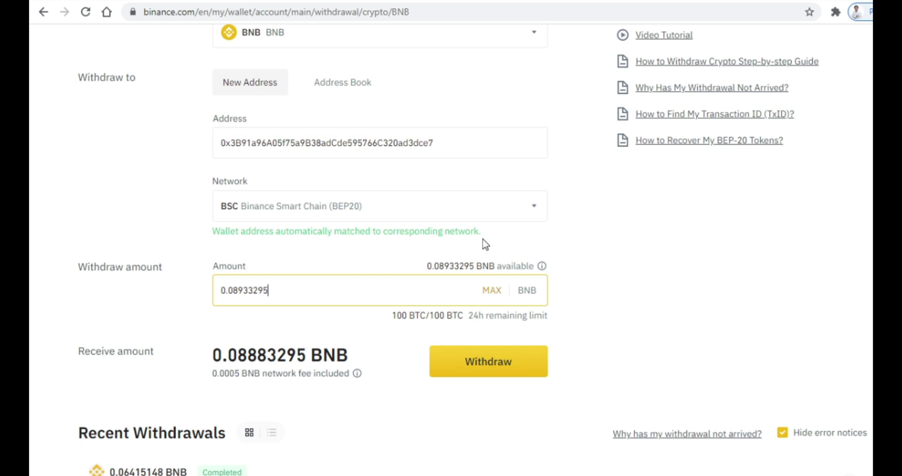
pyautogui.scroll(-1, 500, 352)
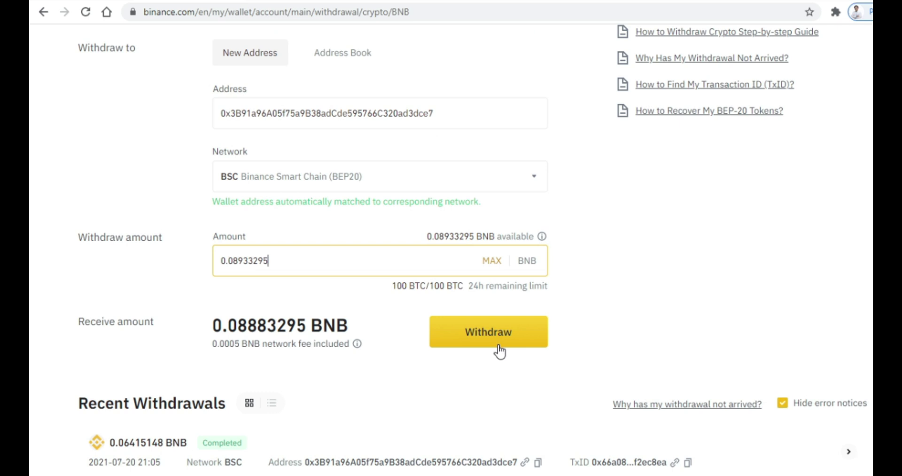
pyautogui.click(499, 351)
pyautogui.click(498, 340)
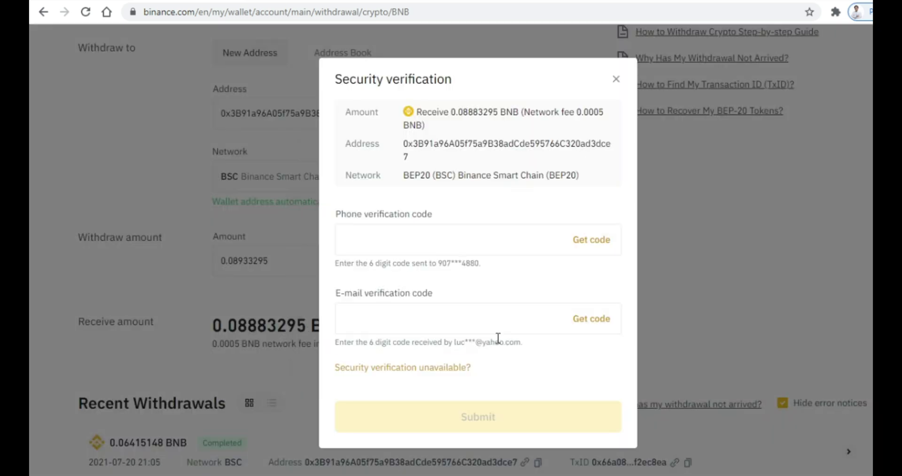
# Step: Enter the phone and e-mail verification codes and submit the 0.08883295 BNB withdrawal
pyautogui.click(591, 241)
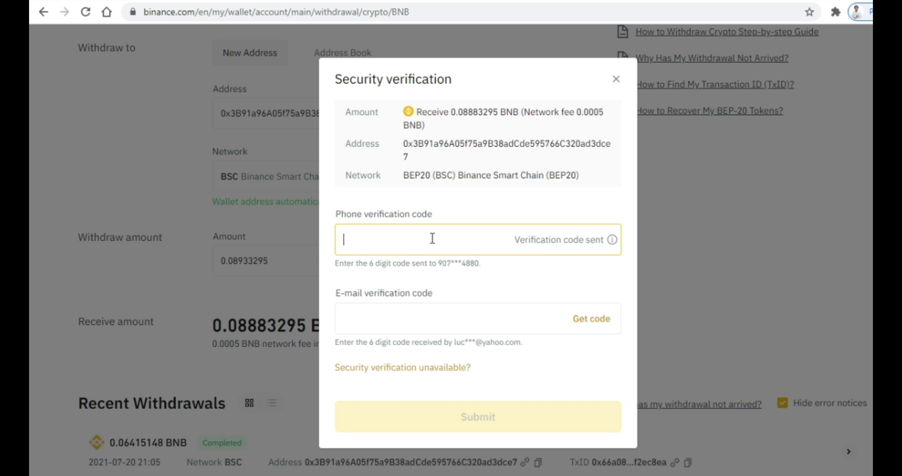
pyautogui.click(585, 316)
pyautogui.click(590, 324)
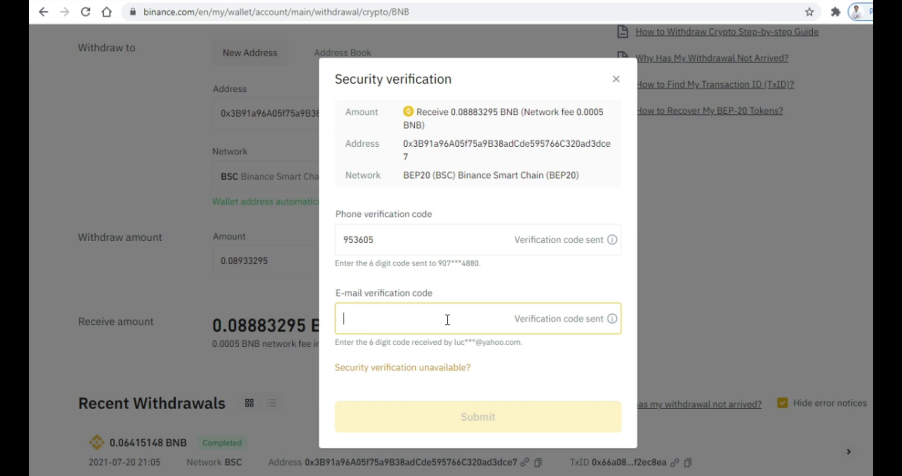
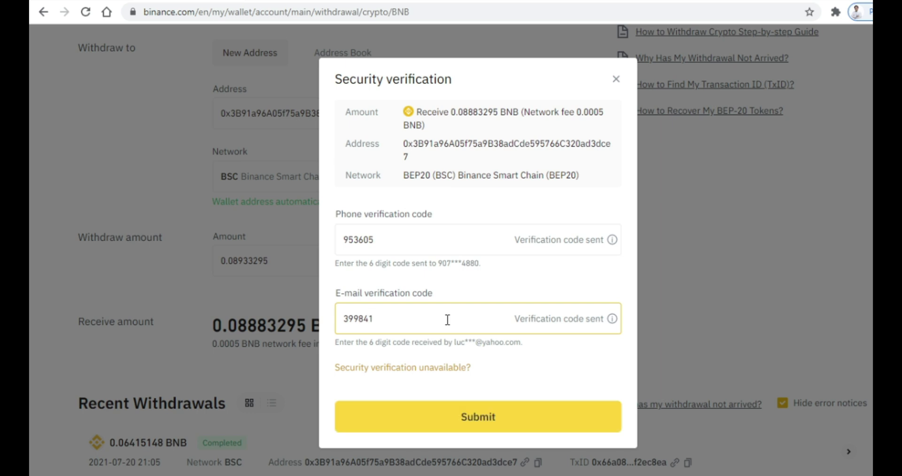
pyautogui.click(501, 422)
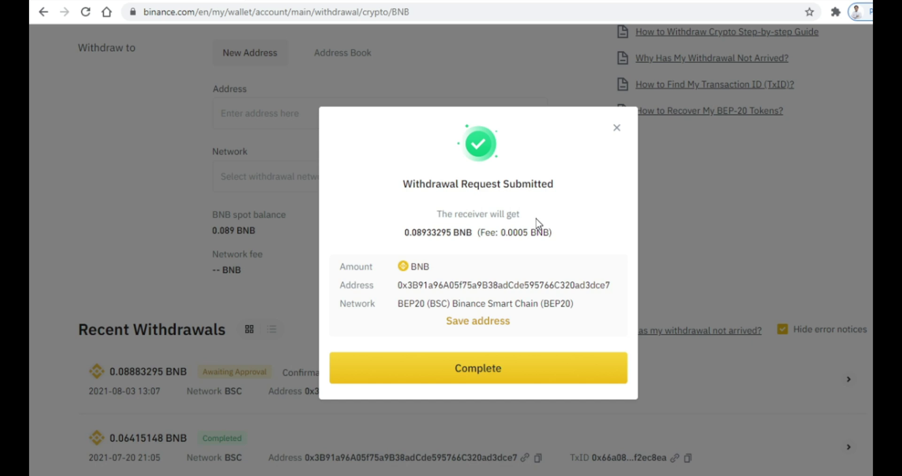
pyautogui.click(488, 370)
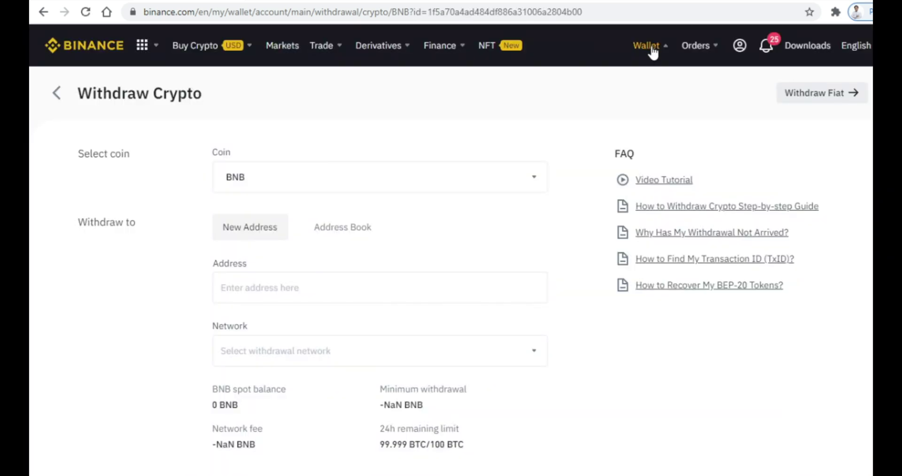
# Step: Check the withdrawal in the wallet overview, confirm MetaMask now holds 0.0967 BNB, and start a new tab
pyautogui.moveTo(652, 53)
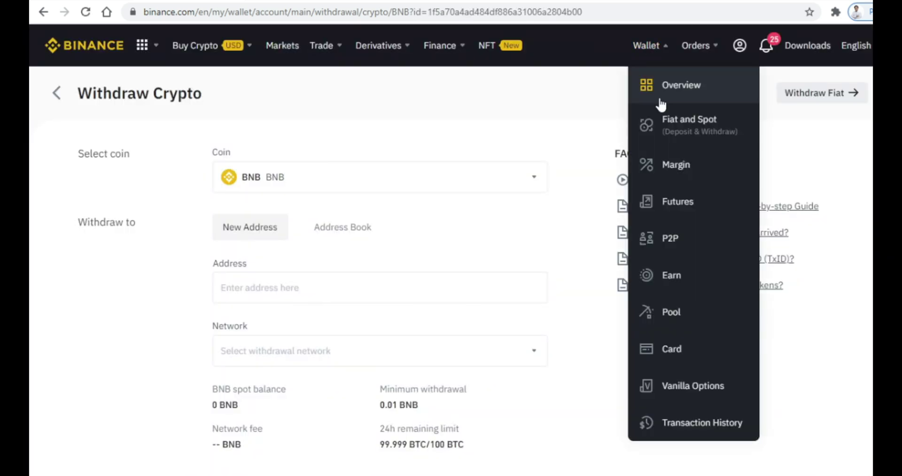
pyautogui.click(663, 93)
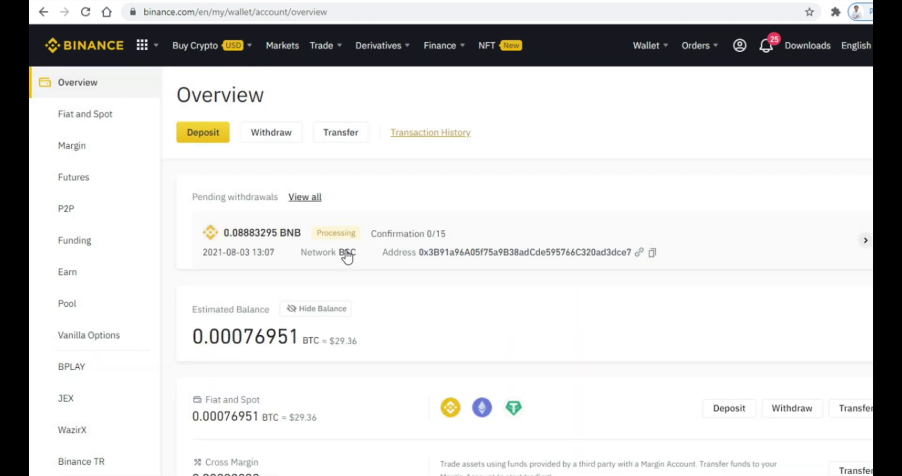
pyautogui.moveTo(348, 257); pyautogui.dragTo(395, 197)
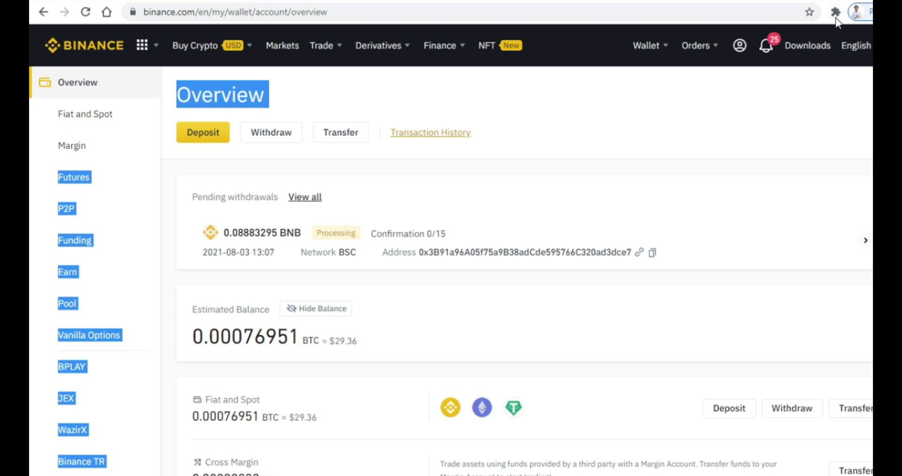
pyautogui.click(835, 16)
pyautogui.click(694, 135)
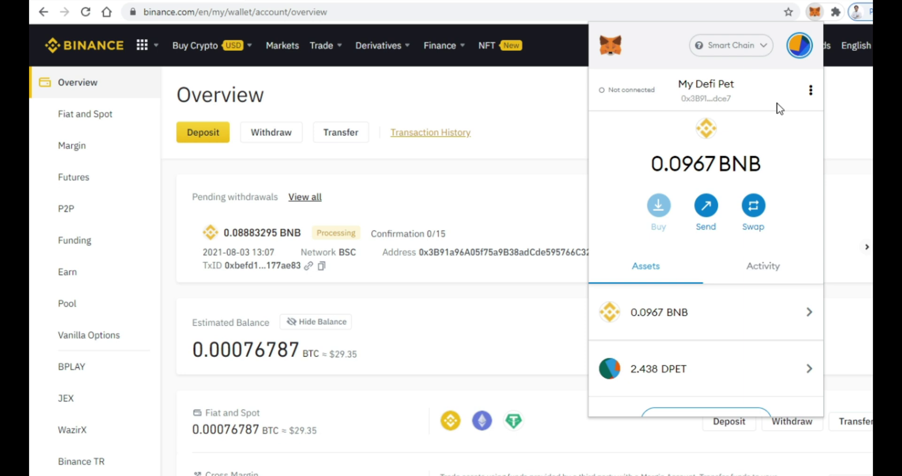
pyautogui.hotkey('ctrl', 't')
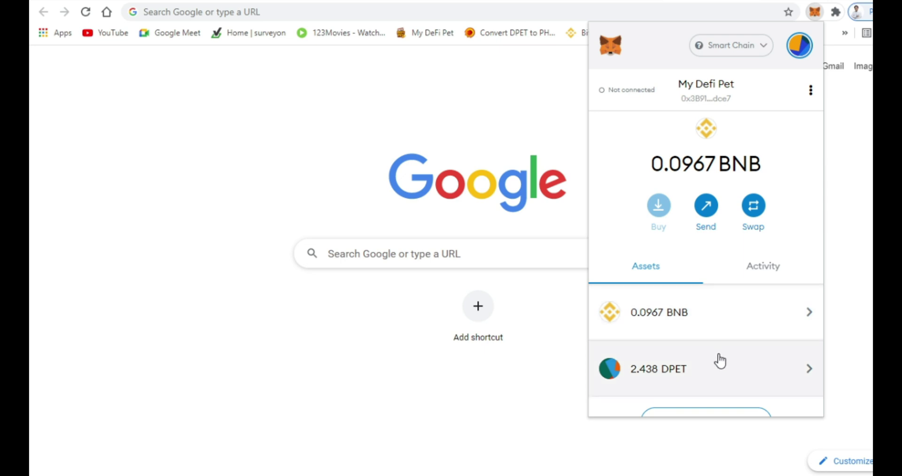
# Step: Search 'pancakeswap' and open the PancakeSwap home page, bringing up its Connect Wallet dialog
pyautogui.click(313, 13)
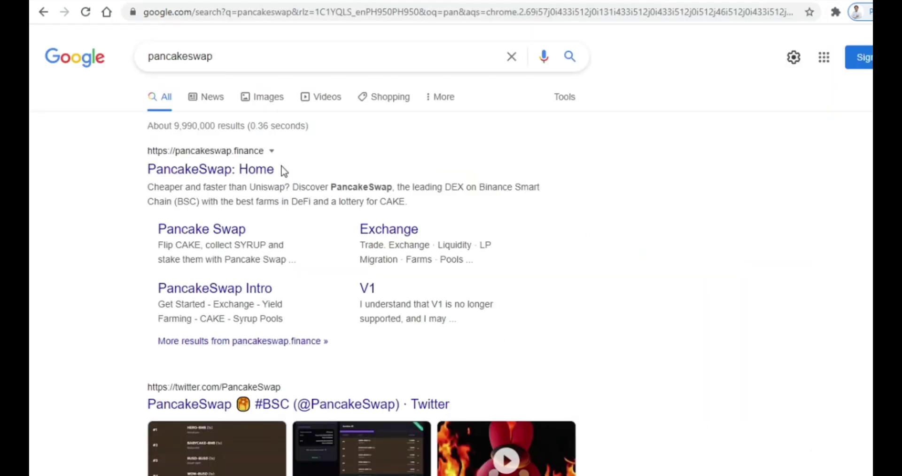
pyautogui.click(244, 173)
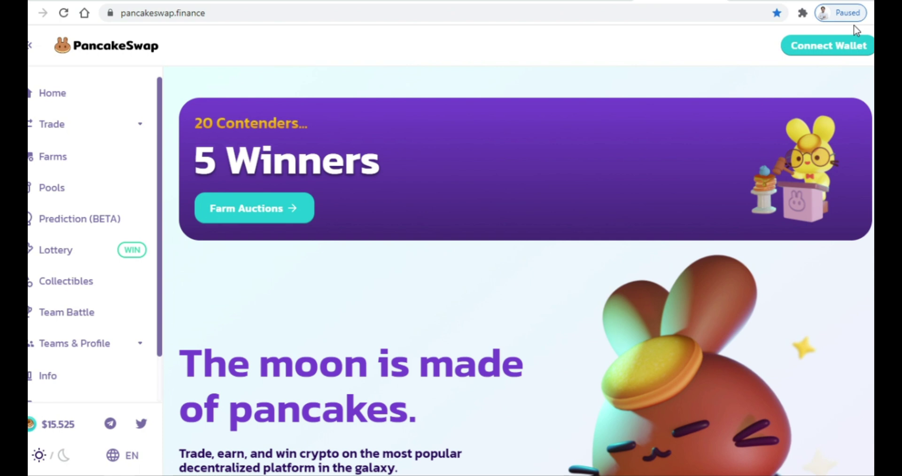
pyautogui.click(830, 47)
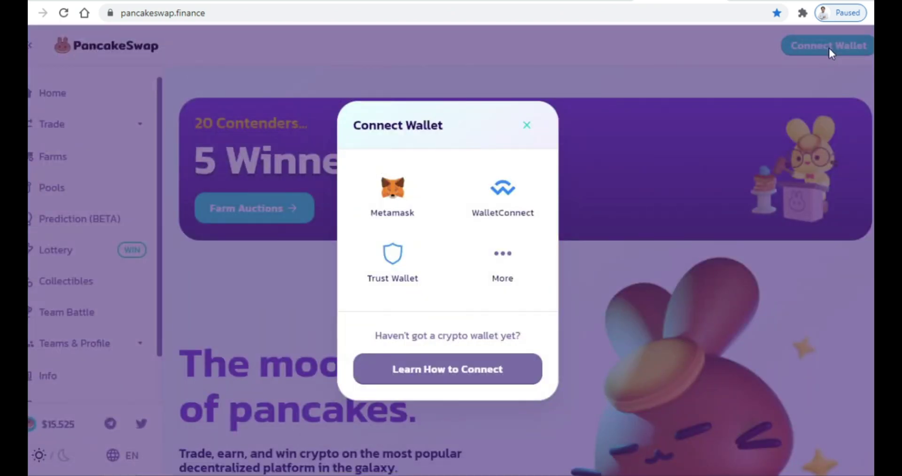
# Step: Connect the My Defi Pet MetaMask account to PancakeSwap
pyautogui.click(397, 201)
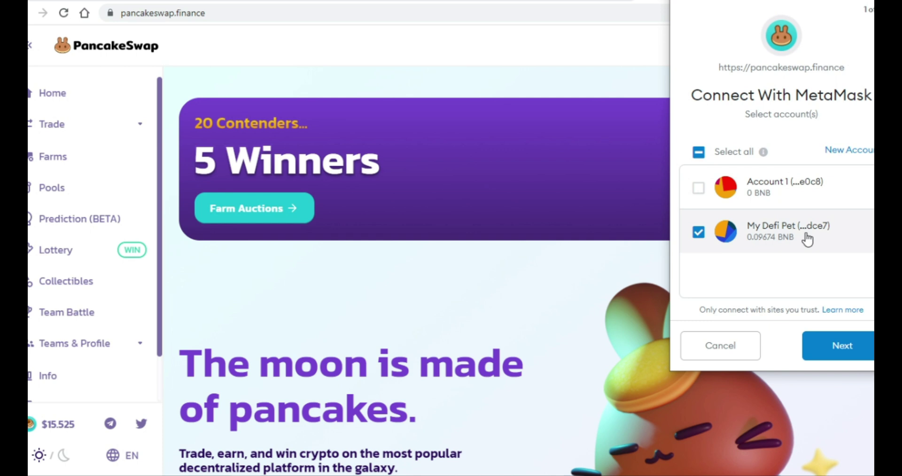
pyautogui.click(850, 349)
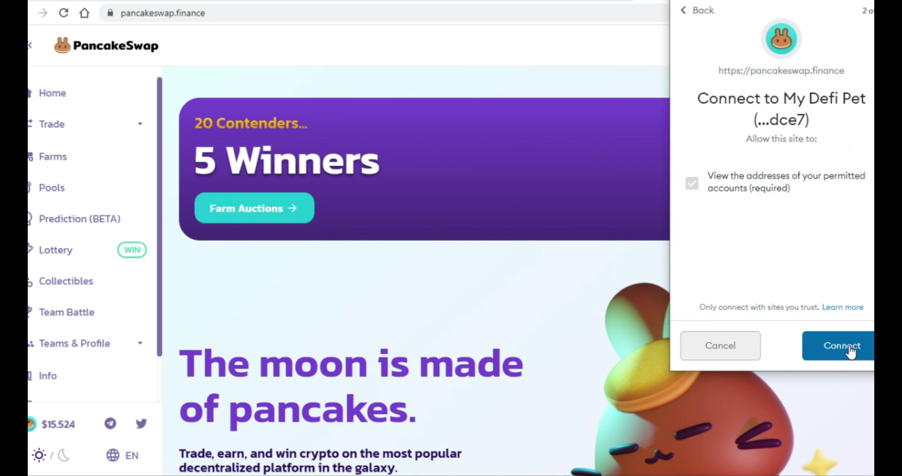
pyautogui.click(851, 349)
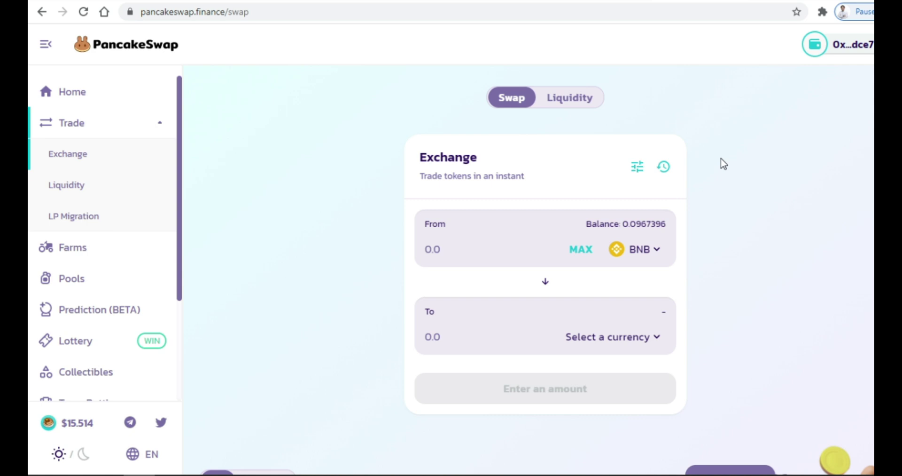
# Step: Import DPET as the To token using the contract address copied from mydefipet.com
pyautogui.click(329, 0)
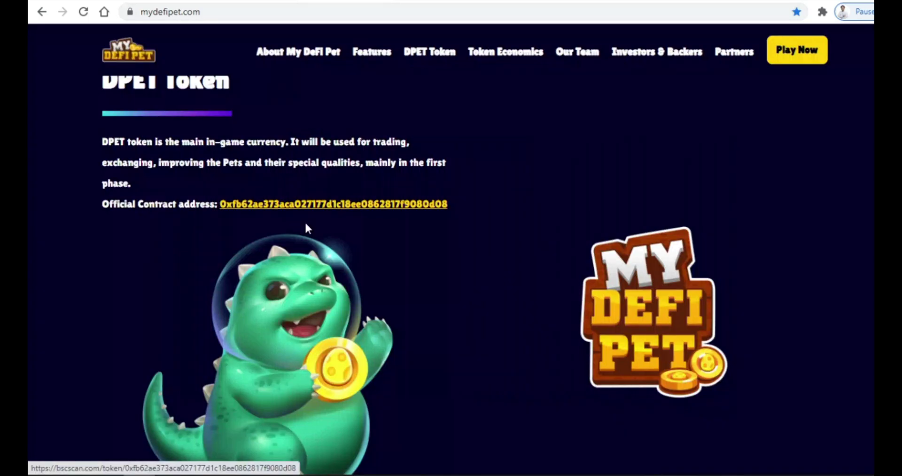
pyautogui.moveTo(467, 211); pyautogui.dragTo(222, 207)
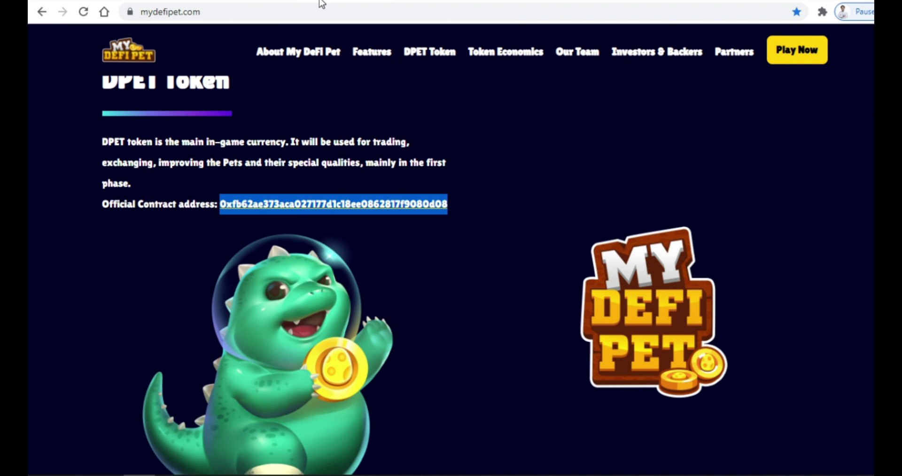
pyautogui.click(448, 1)
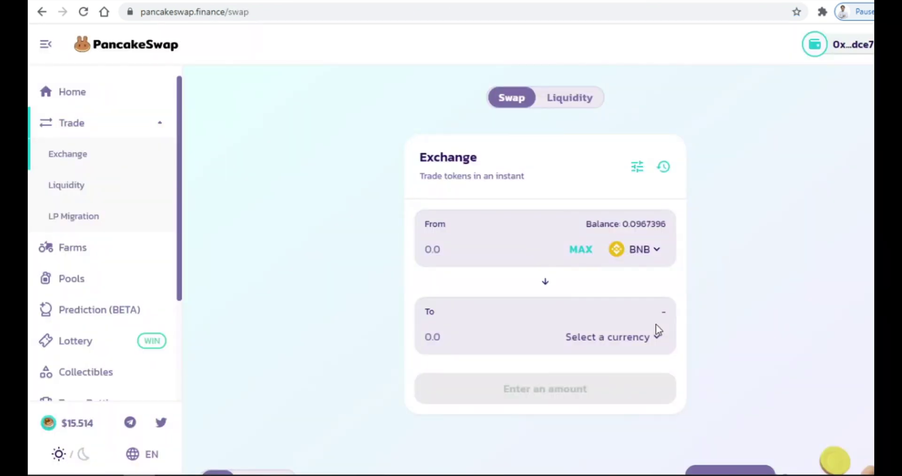
pyautogui.click(657, 331)
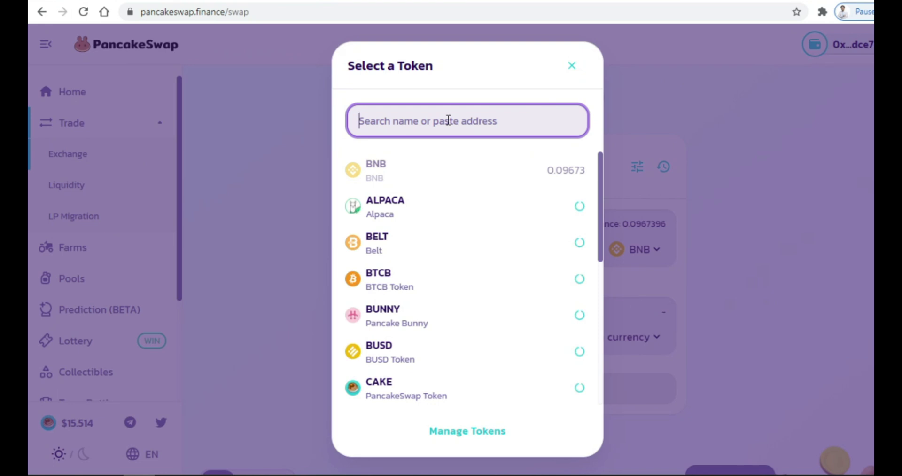
pyautogui.hotkey('ctrl', 'v')
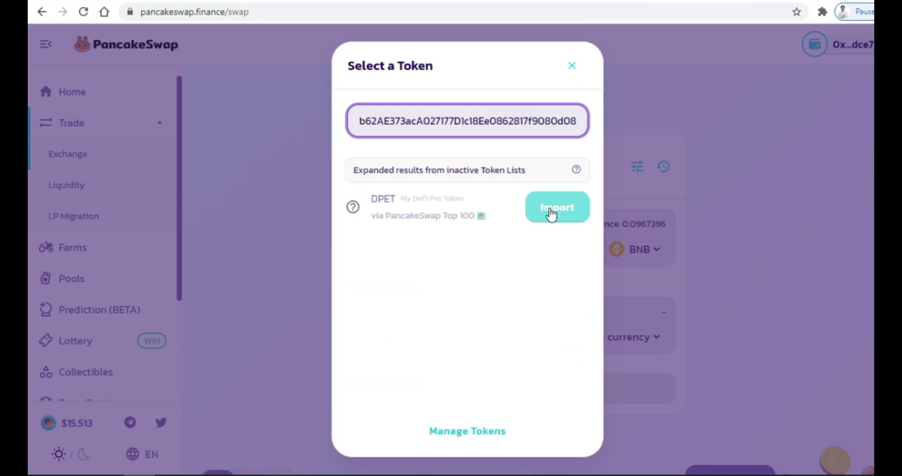
pyautogui.click(552, 214)
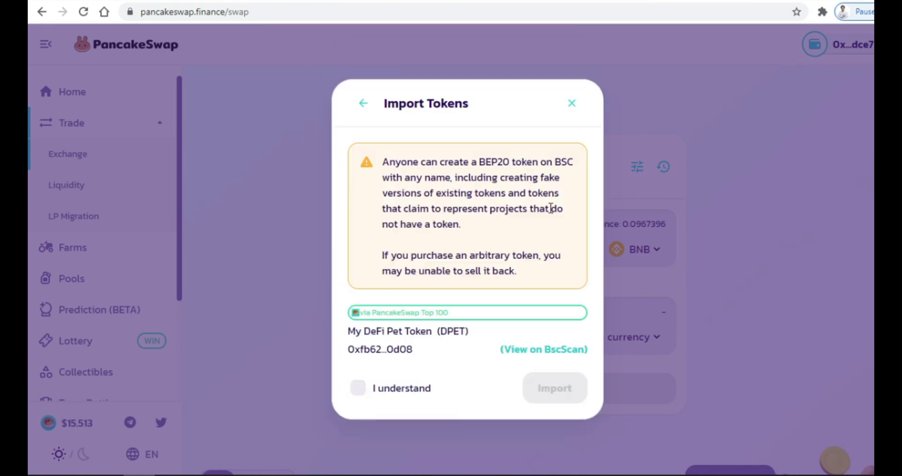
pyautogui.click(359, 389)
pyautogui.click(553, 397)
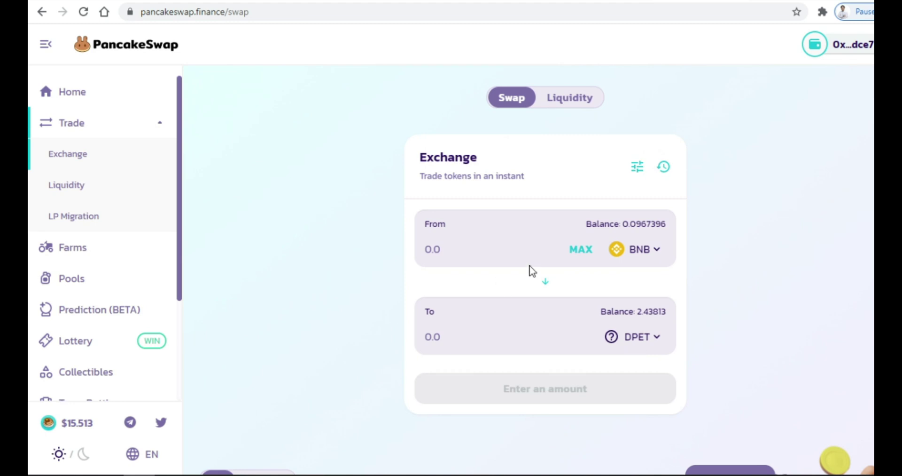
# Step: Swap the maximum BNB (0.0867396) for about 4.61926 DPET and confirm the swap
pyautogui.click(585, 250)
pyautogui.scroll(-2, 583, 282)
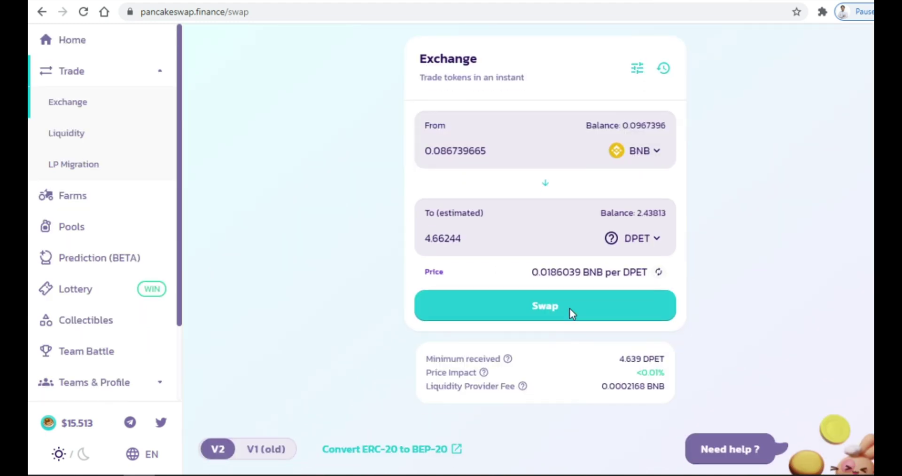
pyautogui.click(570, 310)
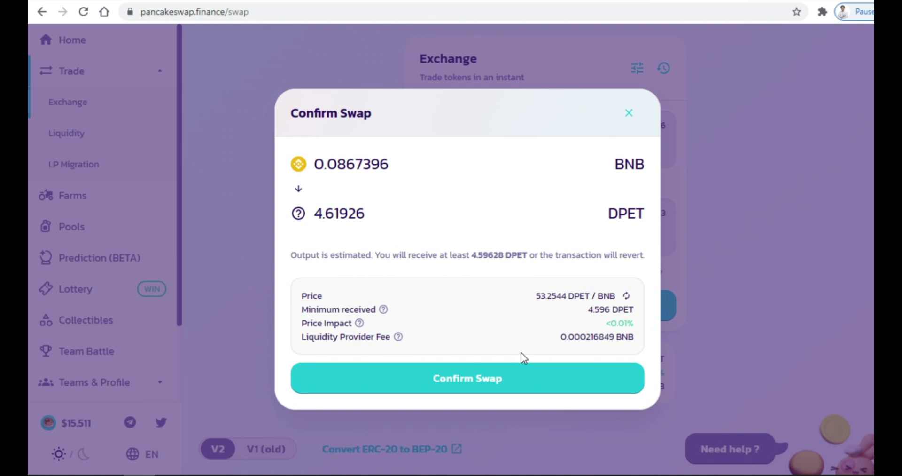
pyautogui.click(509, 377)
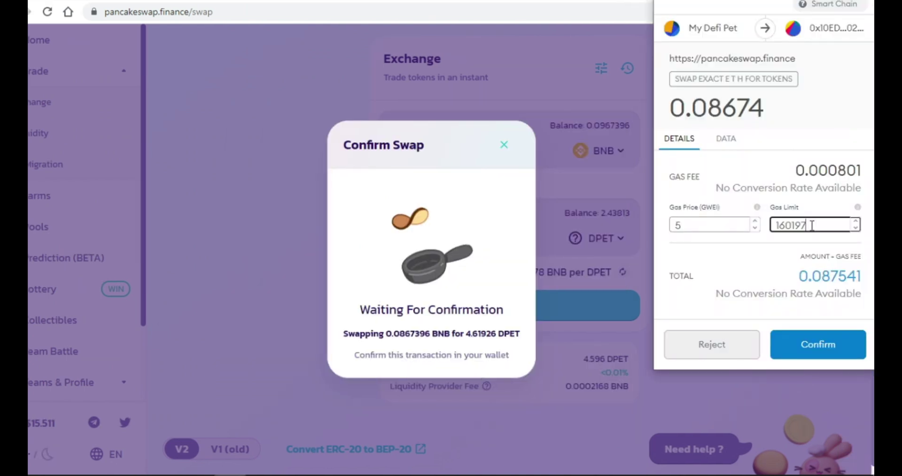